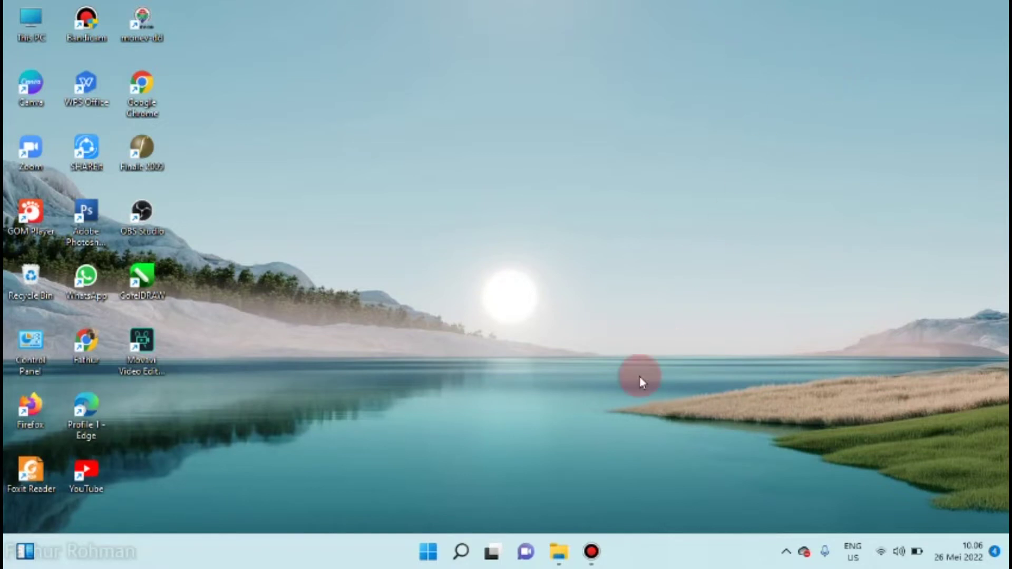
Step: Open the "4. Drainase Beton" workbook dated 26 Mei 2022 06.05 from the 2022 folder and update its external links
{"action": "left_click", "coordinate": [558, 552]}
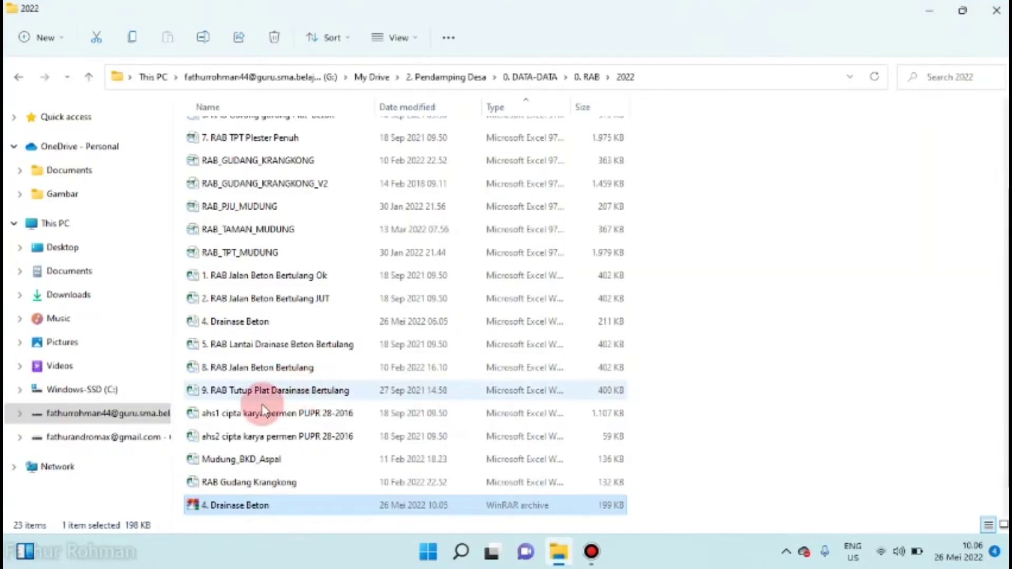
{"action": "double_click", "coordinate": [274, 323]}
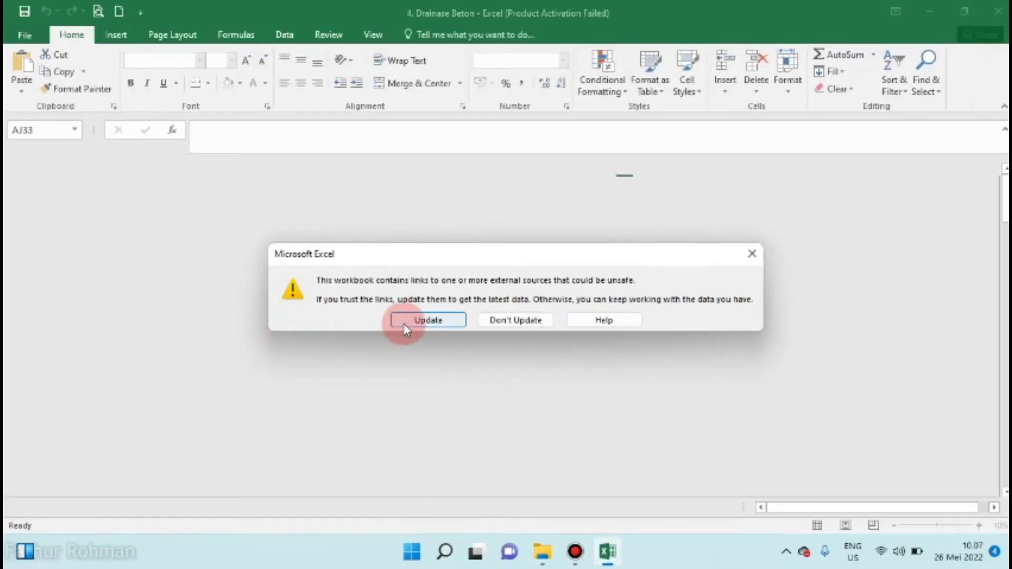
{"action": "left_click", "coordinate": [404, 323]}
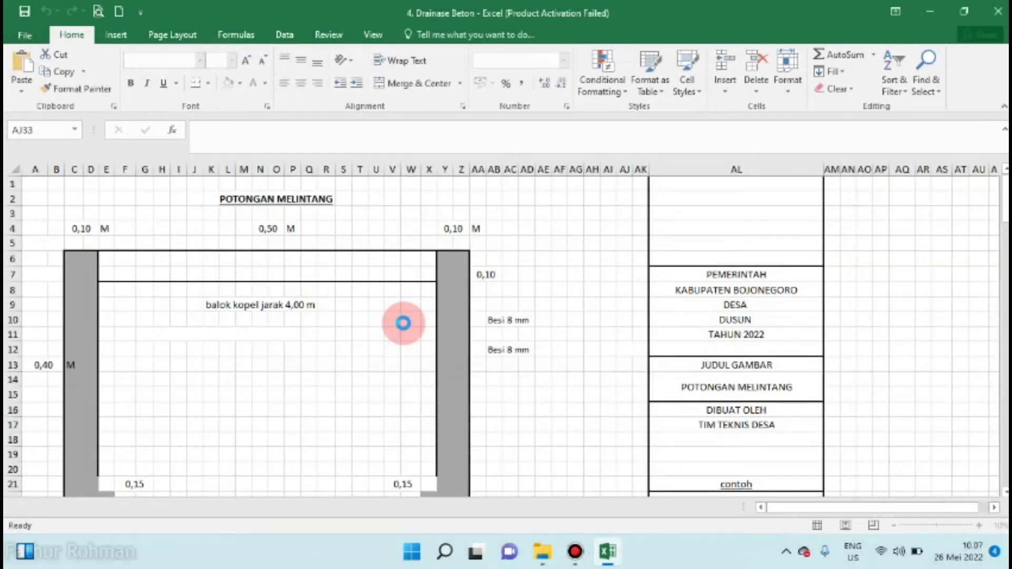
{"action": "left_click", "coordinate": [470, 318]}
{"action": "left_click", "coordinate": [701, 389]}
{"action": "left_click", "coordinate": [657, 418]}
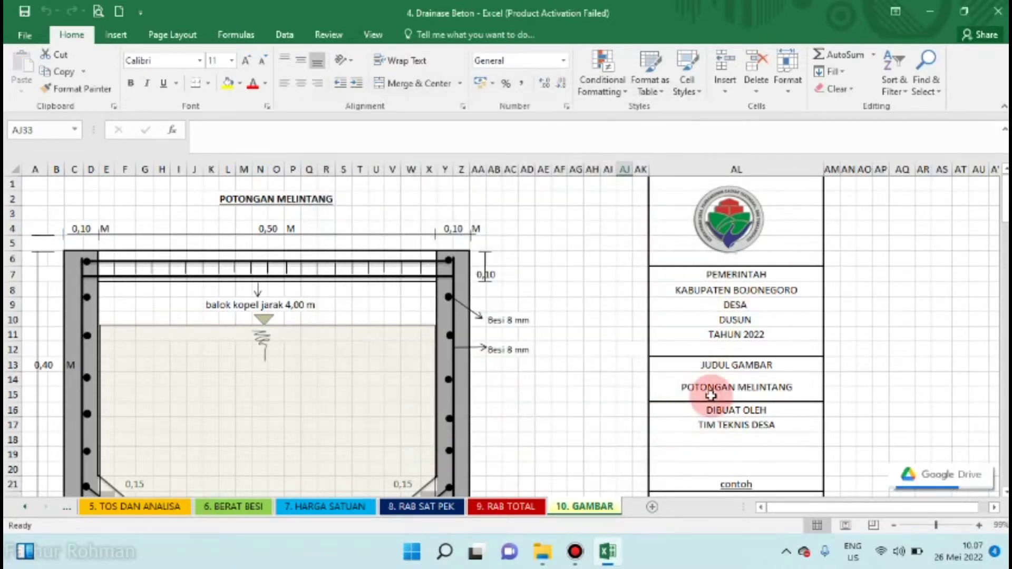
Step: View the cross-section drawing on the 10. GAMBAR sheet, then switch to the 1. SURVEY sheet
{"action": "mouse_move", "coordinate": [1002, 208]}
{"action": "left_mouse_down"}
{"action": "mouse_move", "coordinate": [1004, 223]}
{"action": "mouse_move", "coordinate": [1005, 203]}
{"action": "left_mouse_up"}
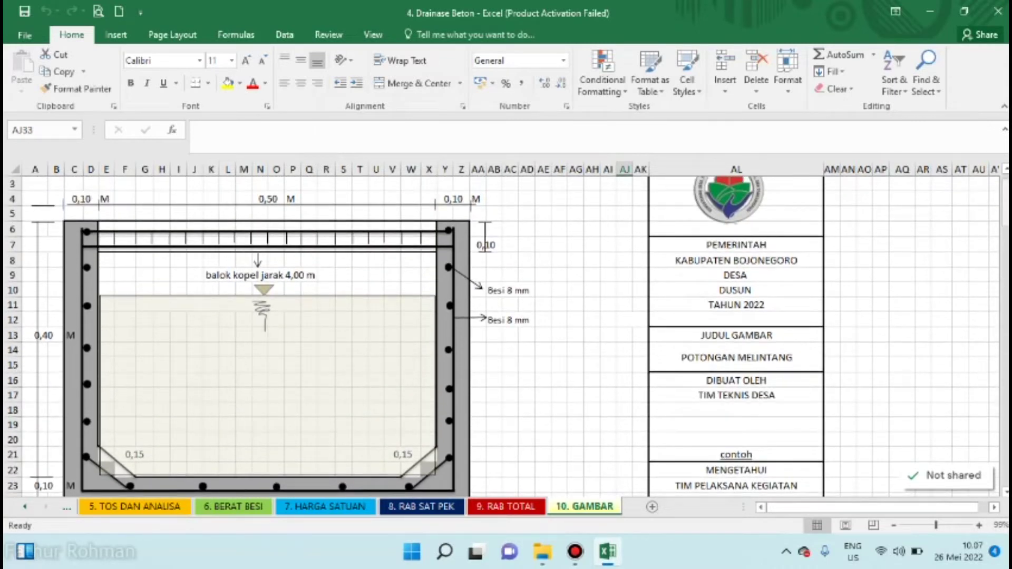
{"action": "left_click", "coordinate": [22, 509]}
{"action": "left_click", "coordinate": [25, 509]}
{"action": "left_click", "coordinate": [24, 509]}
{"action": "left_click", "coordinate": [24, 509]}
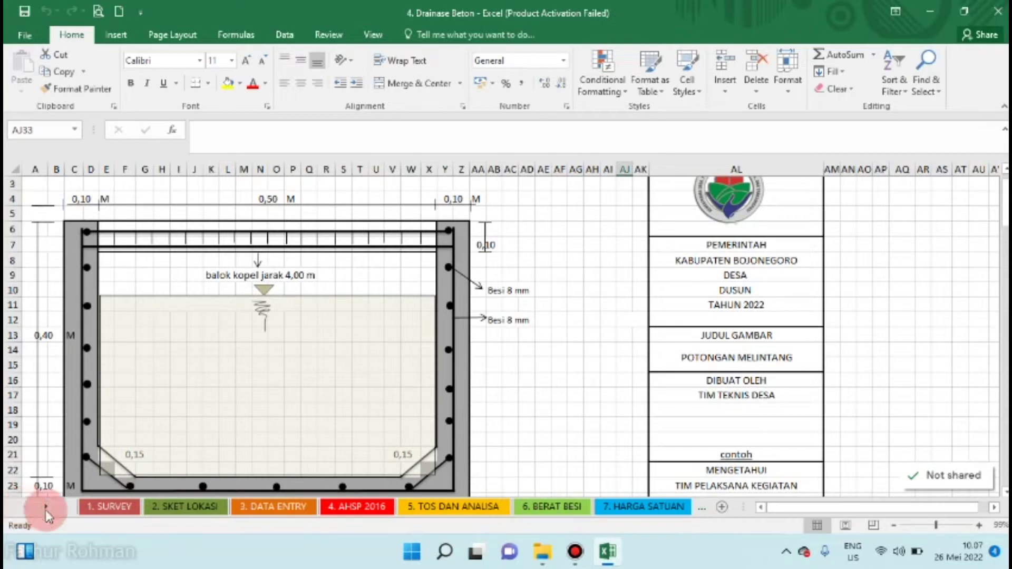
{"action": "left_click", "coordinate": [111, 511]}
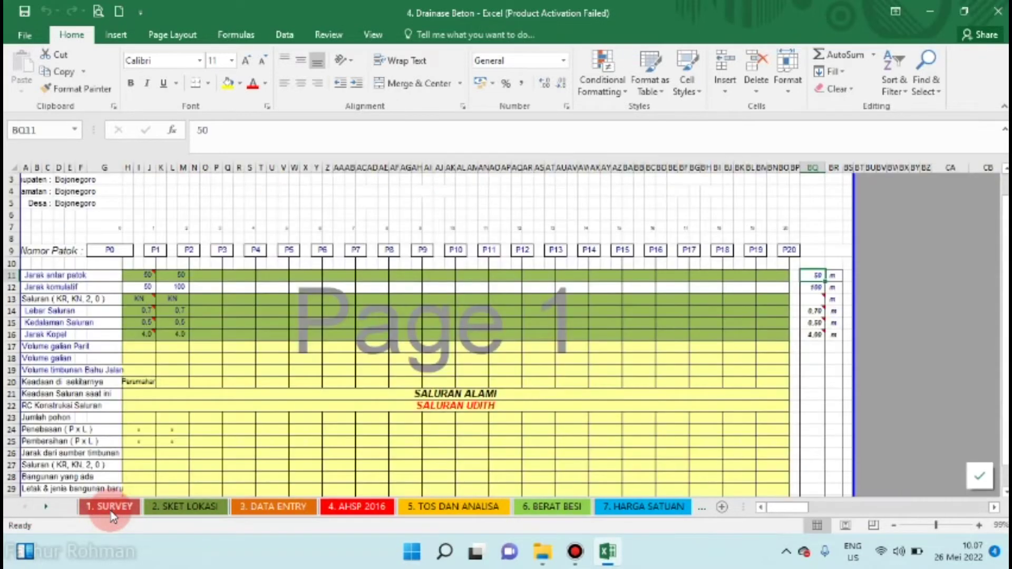
Step: Examine the linked Kabupaten and Kecamatan header cells and the comment on the first Jarak antar patok entry
{"action": "left_click", "coordinate": [444, 417]}
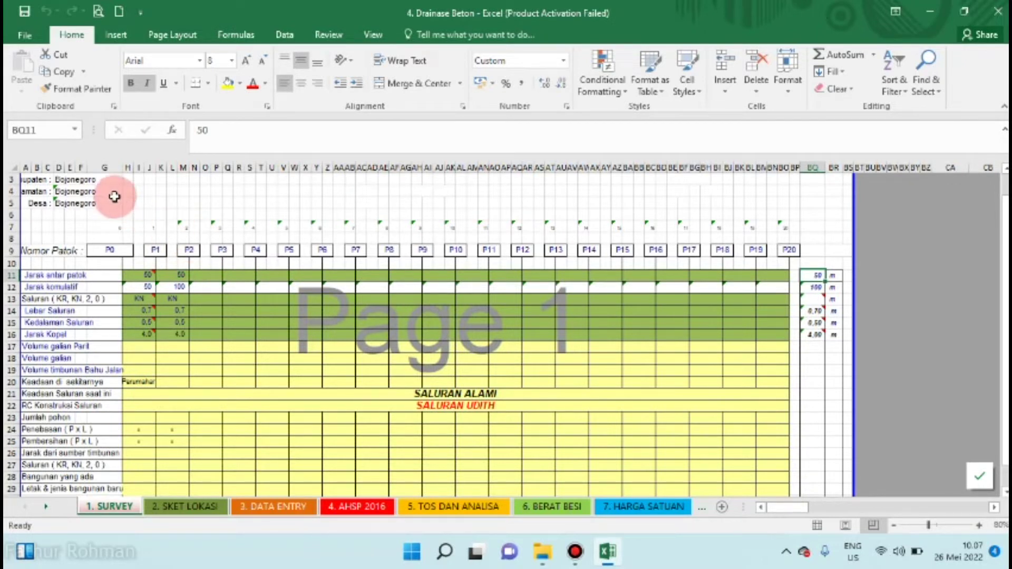
{"action": "left_click", "coordinate": [70, 180]}
{"action": "left_click", "coordinate": [59, 179]}
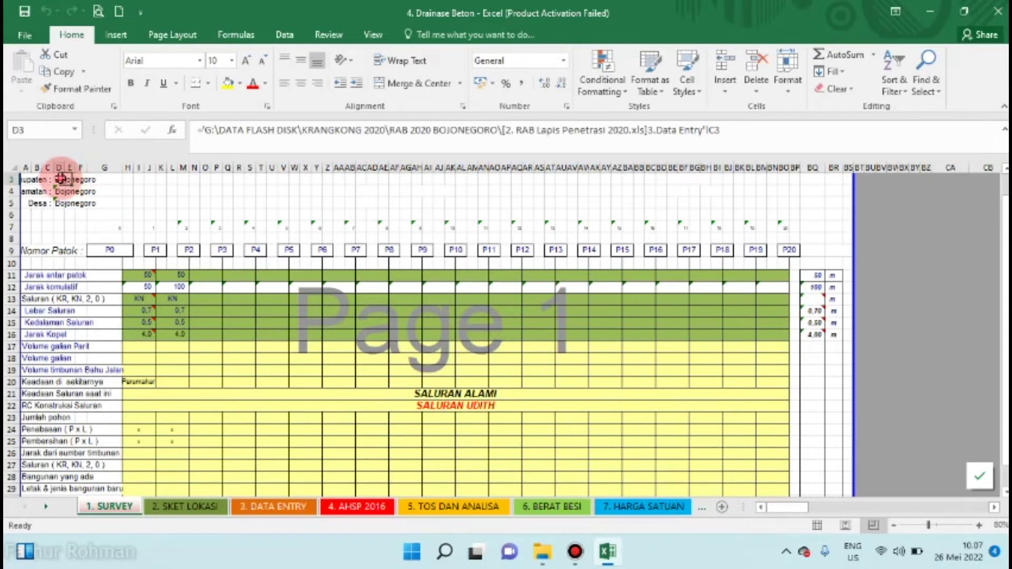
{"action": "left_click", "coordinate": [60, 191]}
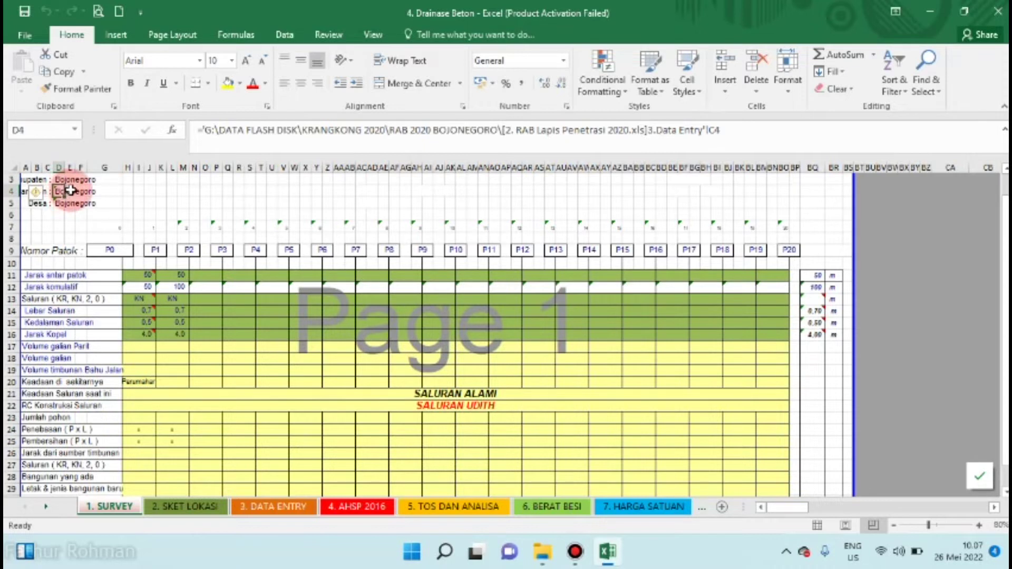
{"action": "left_click", "coordinate": [71, 191]}
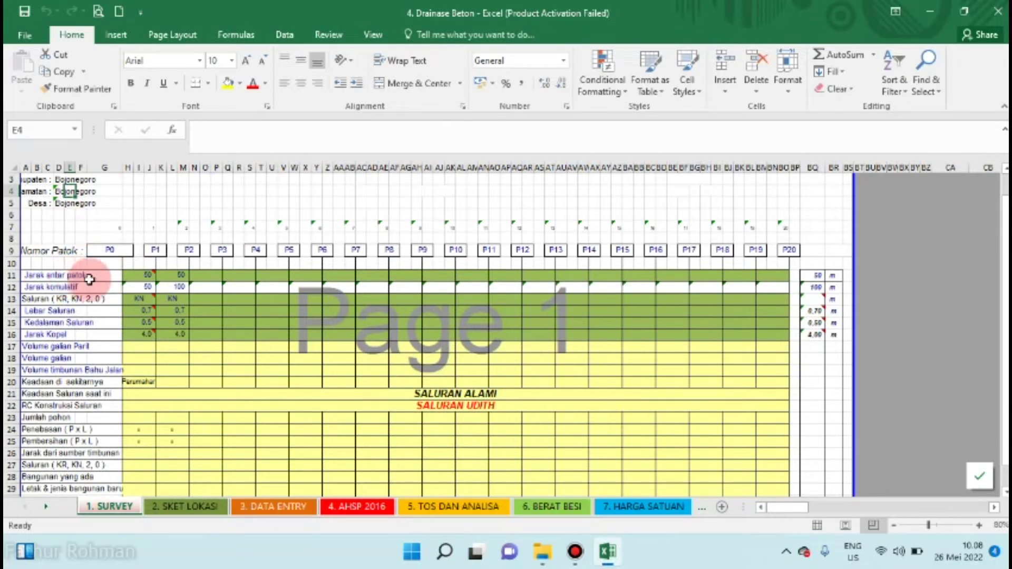
{"action": "mouse_move", "coordinate": [123, 275]}
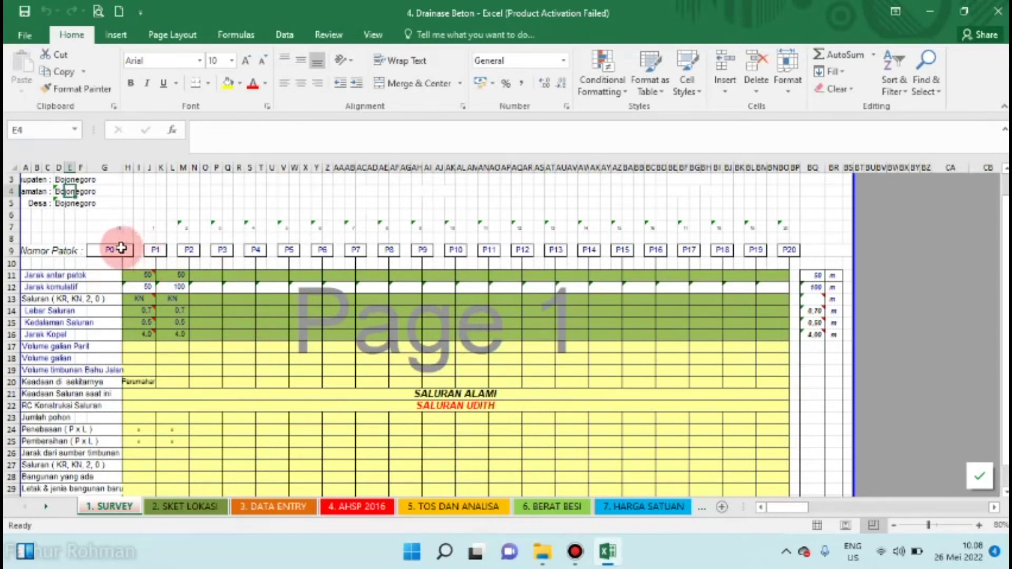
{"action": "left_click", "coordinate": [143, 275]}
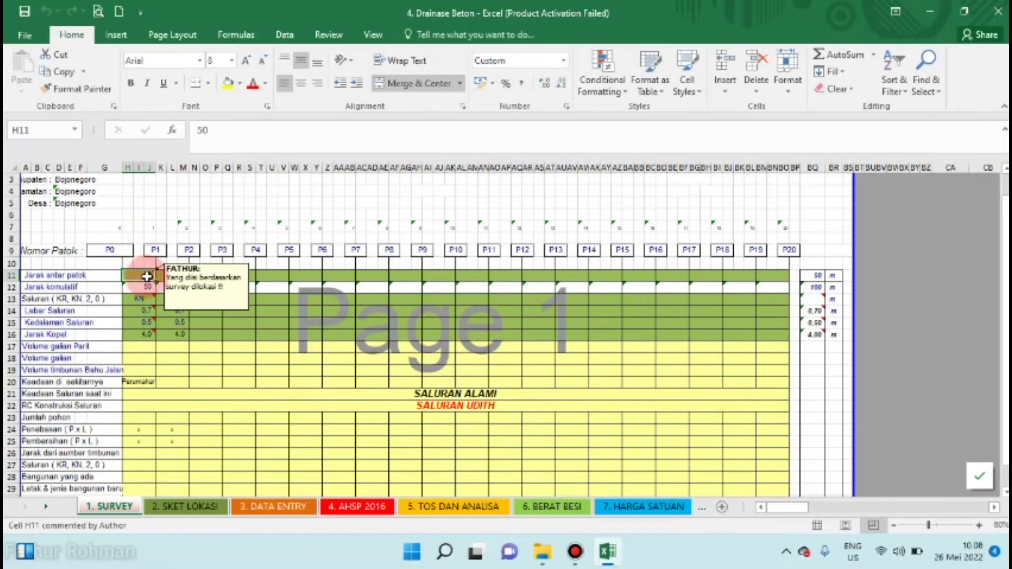
{"action": "left_click", "coordinate": [142, 276]}
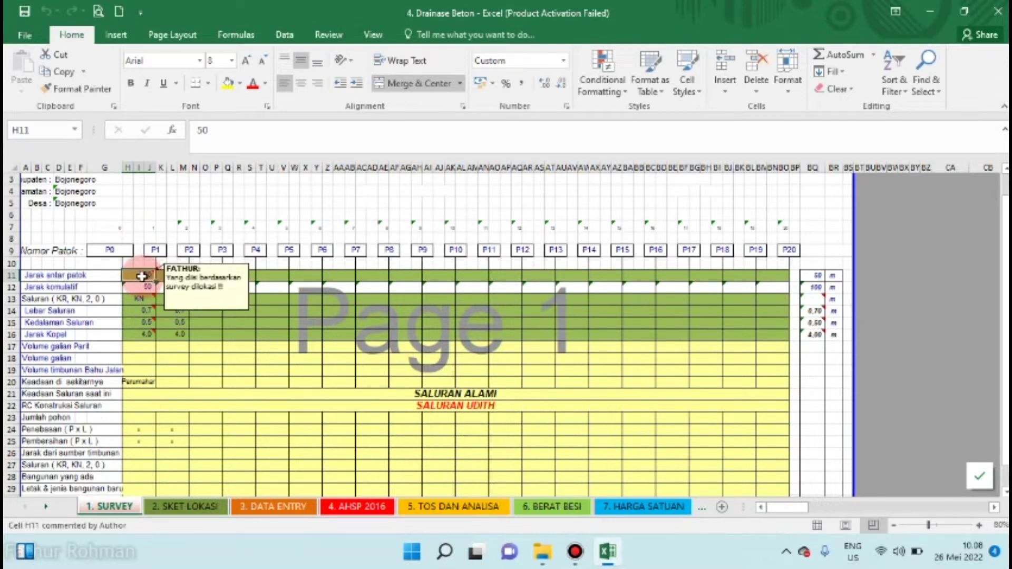
{"action": "left_click", "coordinate": [149, 279]}
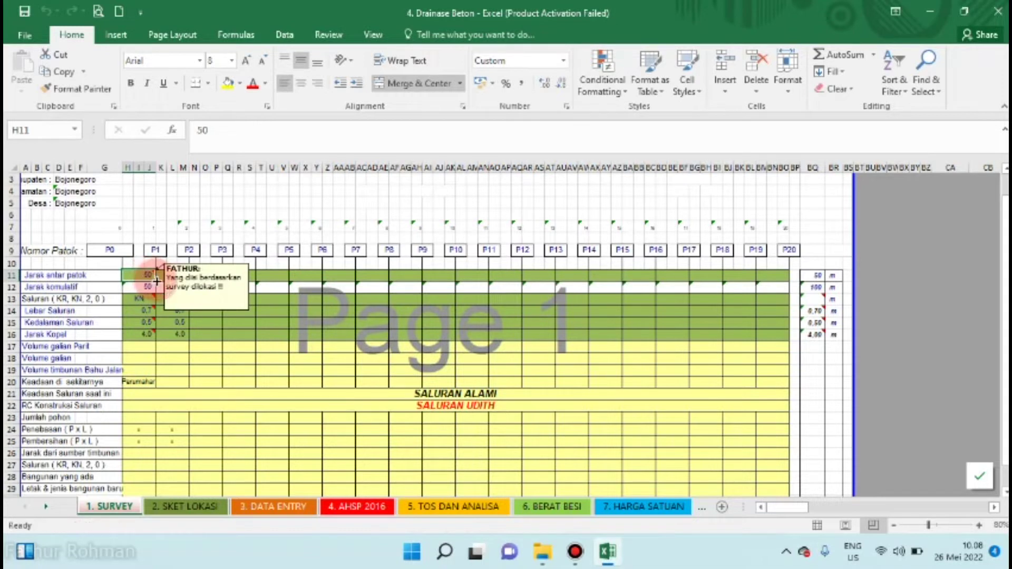
{"action": "left_click", "coordinate": [136, 282]}
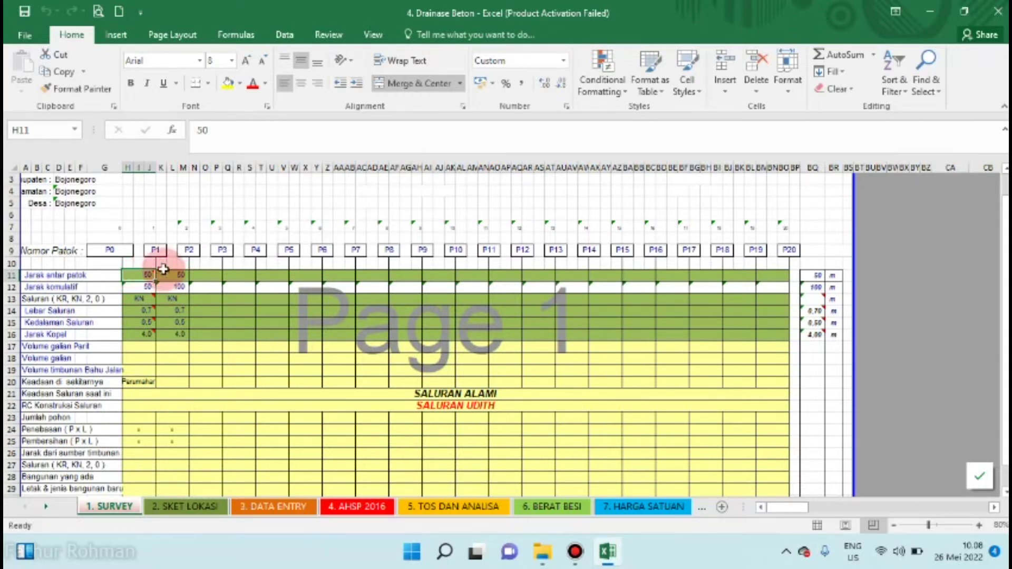
Step: Enter 15 as the Jarak antar patok for the P2–P3 segment in cell N11
{"action": "left_click", "coordinate": [172, 275]}
{"action": "left_click", "coordinate": [206, 276]}
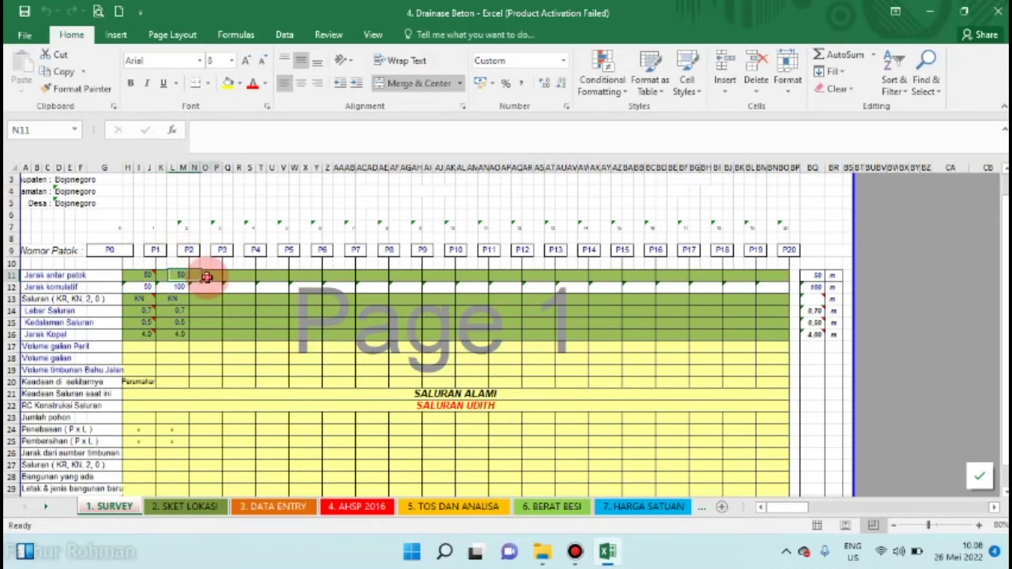
{"action": "type", "text": "15"}
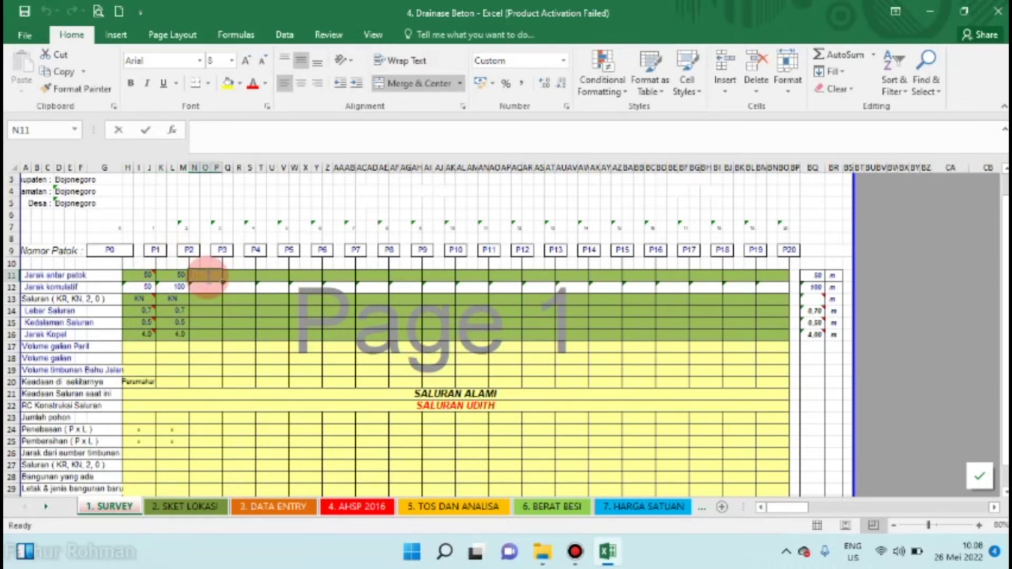
{"action": "key", "text": "Return"}
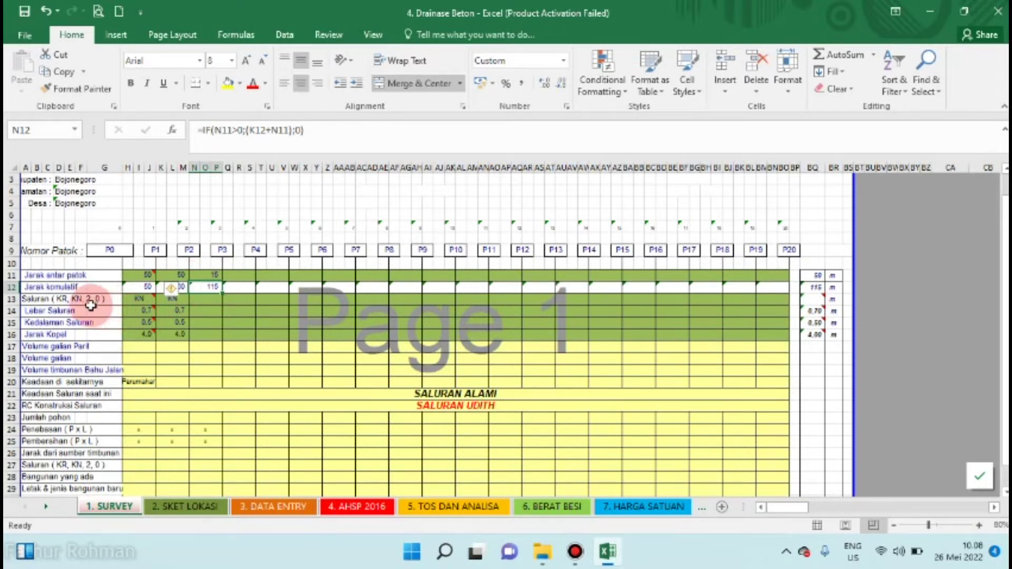
Step: Review the Jarak komulatif formula and the Saluran type codes of the first two segments
{"action": "left_click", "coordinate": [69, 288]}
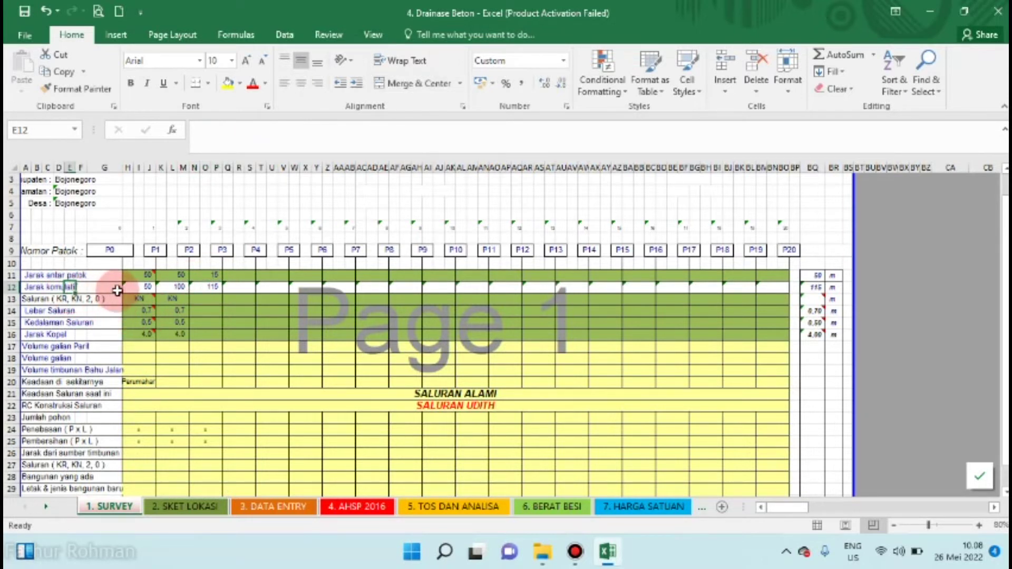
{"action": "left_click", "coordinate": [146, 287]}
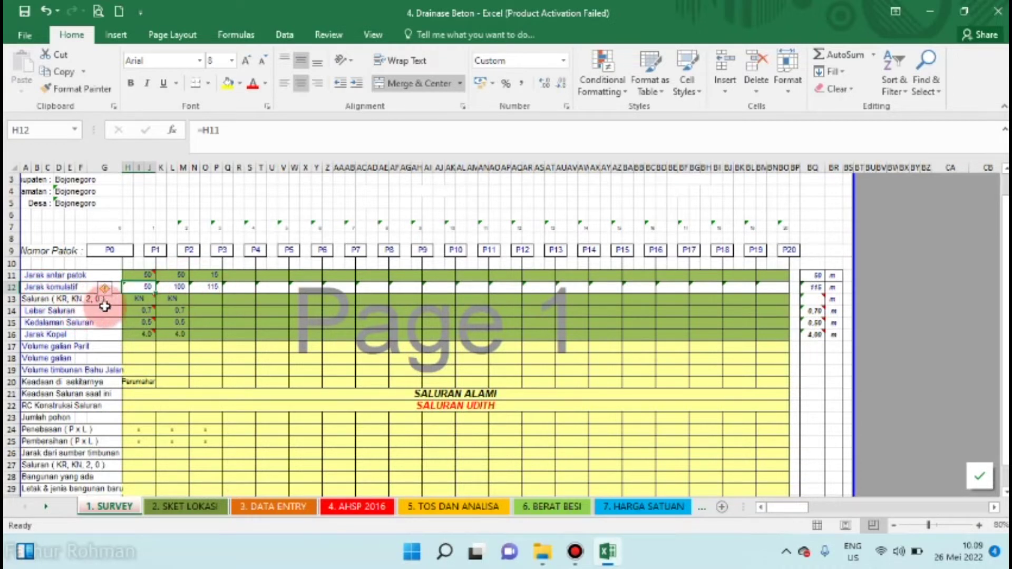
{"action": "left_click", "coordinate": [146, 298]}
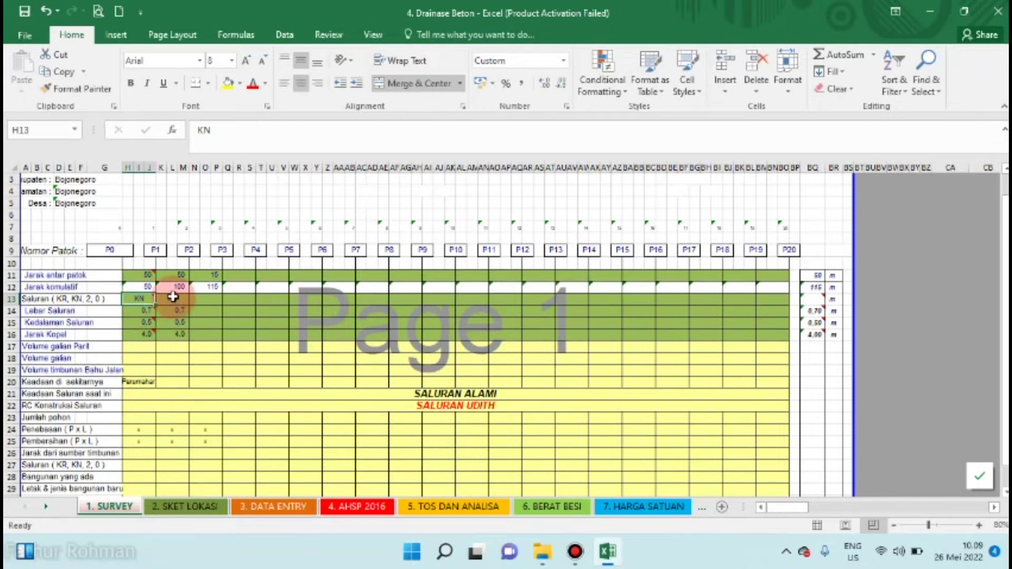
{"action": "left_click", "coordinate": [168, 297]}
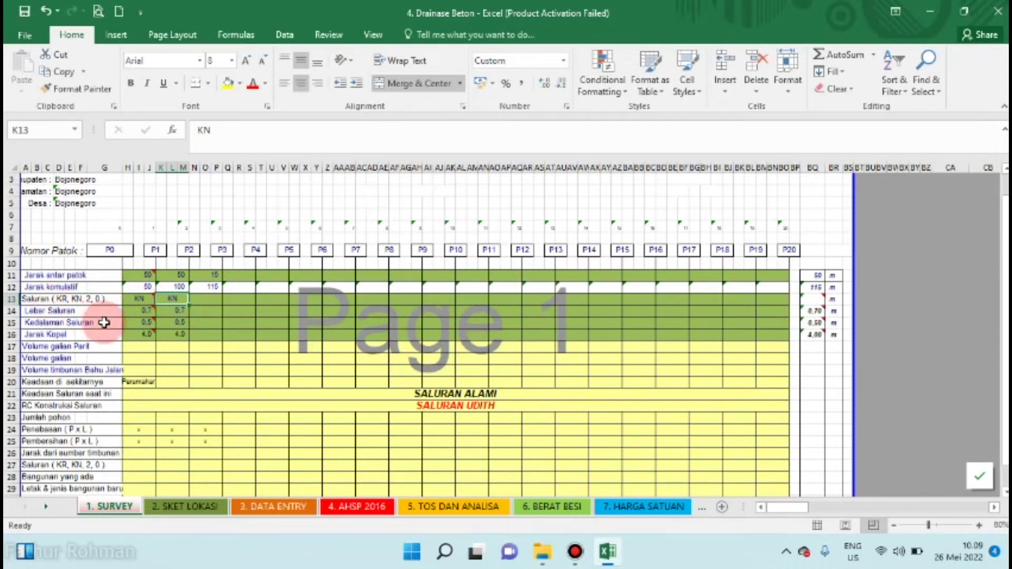
Step: Check the existing Lebar Saluran entries and enter 0,7 for the P2–P3 segment in cell N14
{"action": "left_click", "coordinate": [146, 308]}
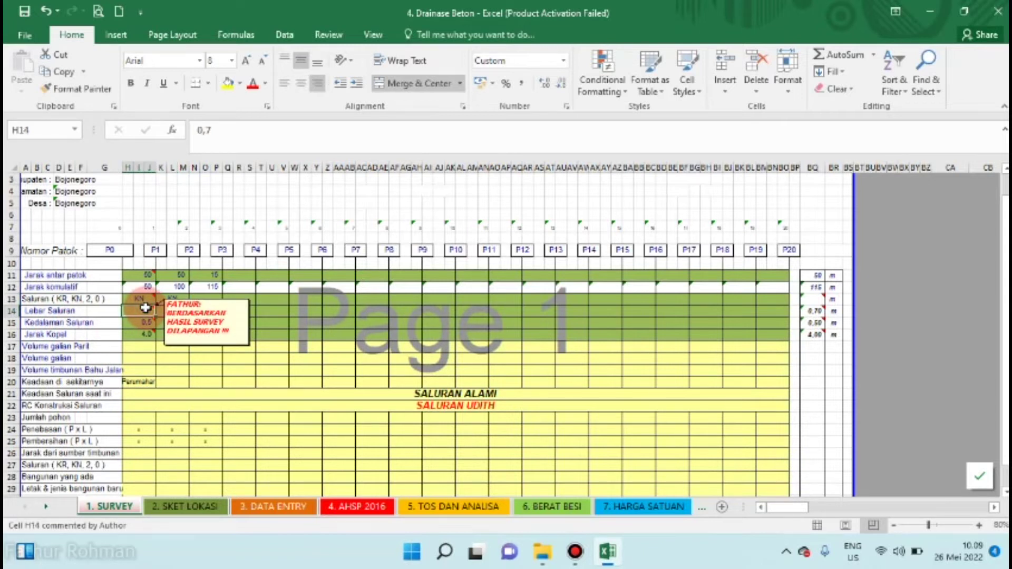
{"action": "left_click", "coordinate": [167, 313]}
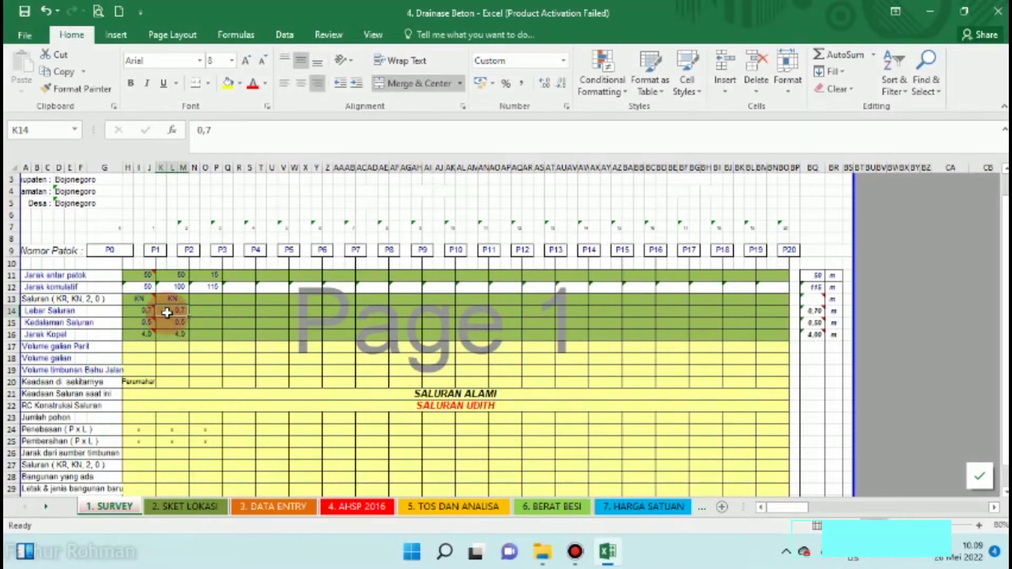
{"action": "left_click", "coordinate": [209, 311]}
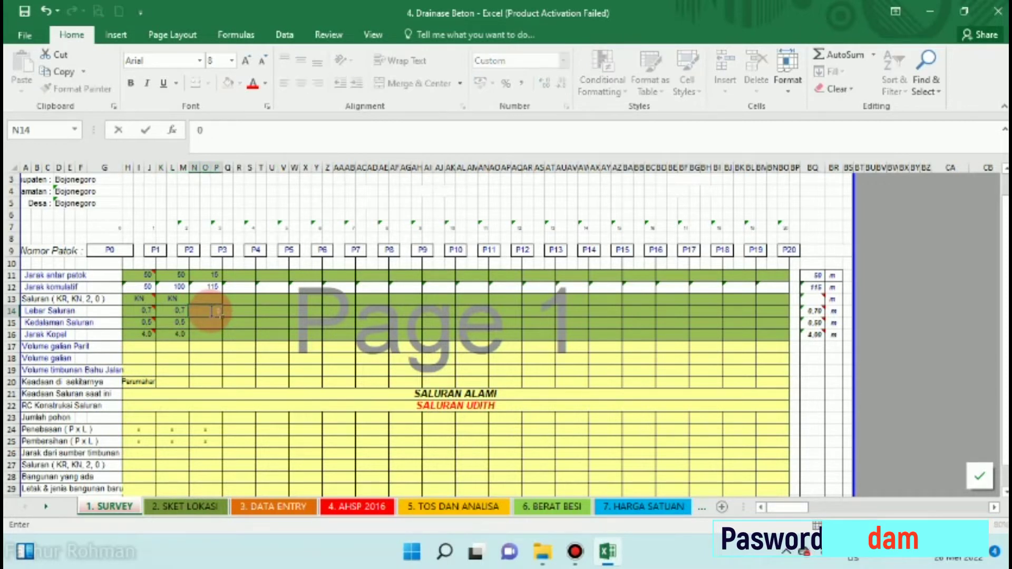
{"action": "type", "text": "0,7"}
{"action": "key", "text": "Return"}
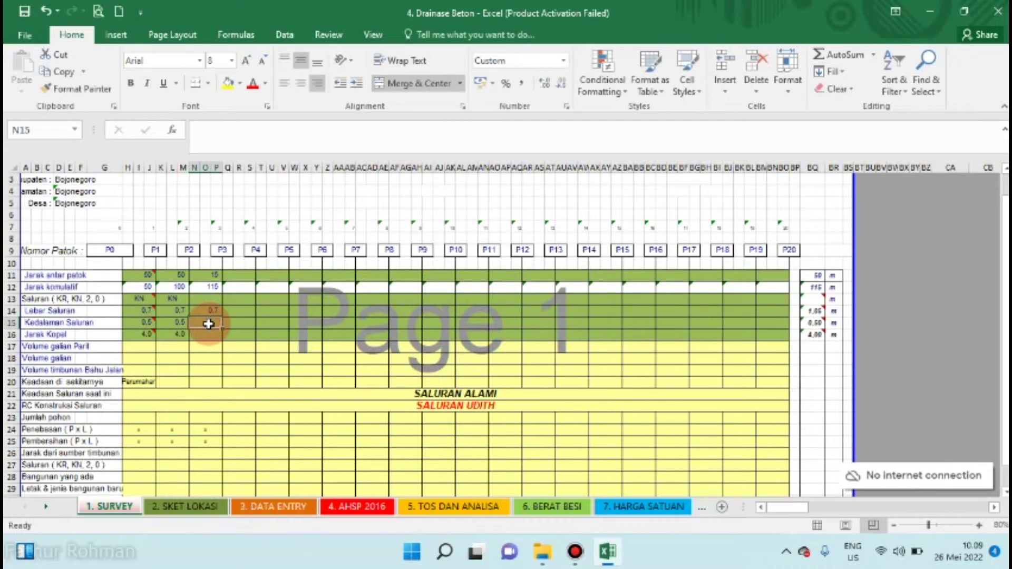
Step: Check the Kedalaman Saluran comment and enter 0,5 for the P2–P3 segment in cell N15
{"action": "left_click", "coordinate": [143, 323]}
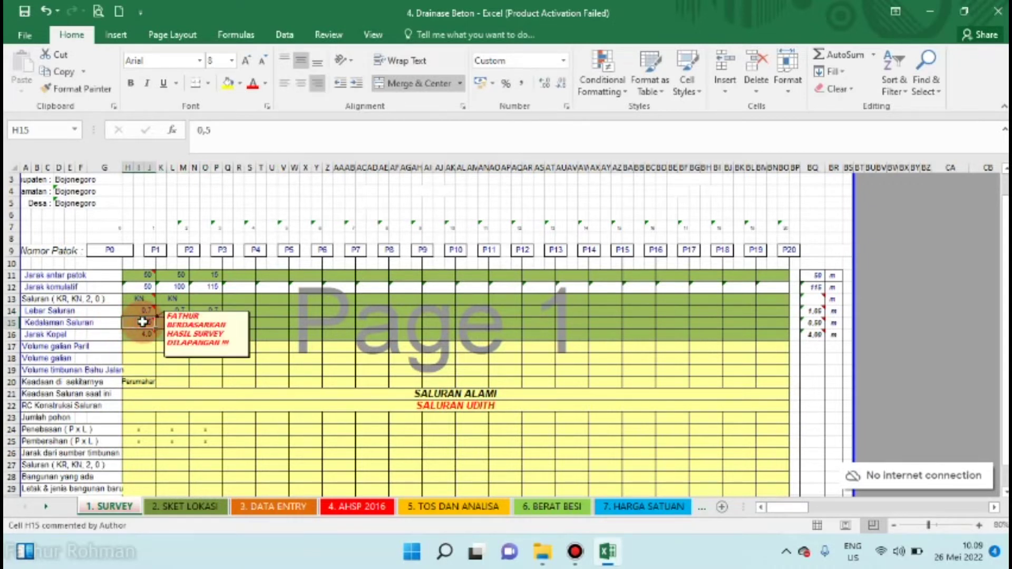
{"action": "left_click", "coordinate": [198, 326]}
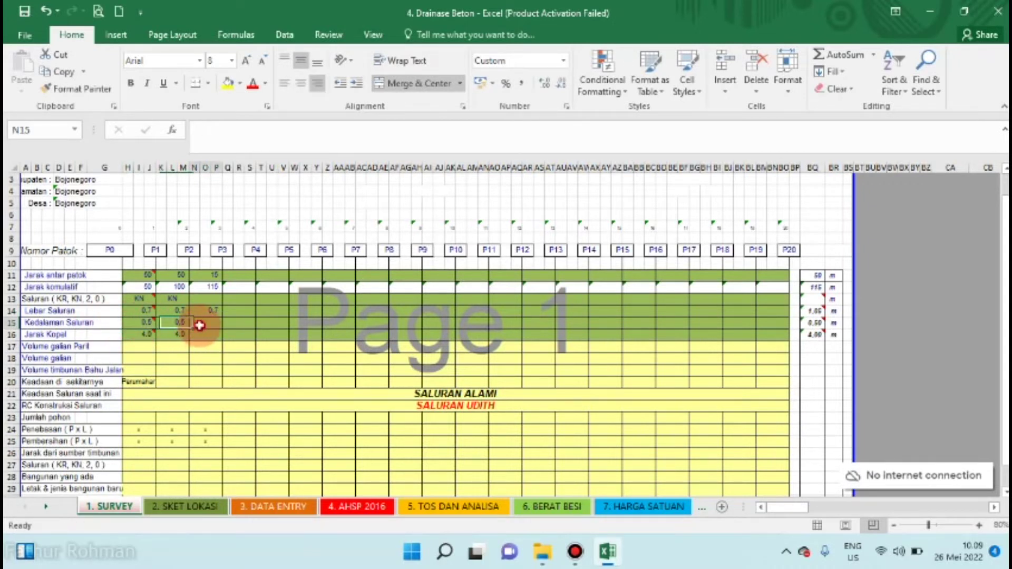
{"action": "type", "text": "0,5"}
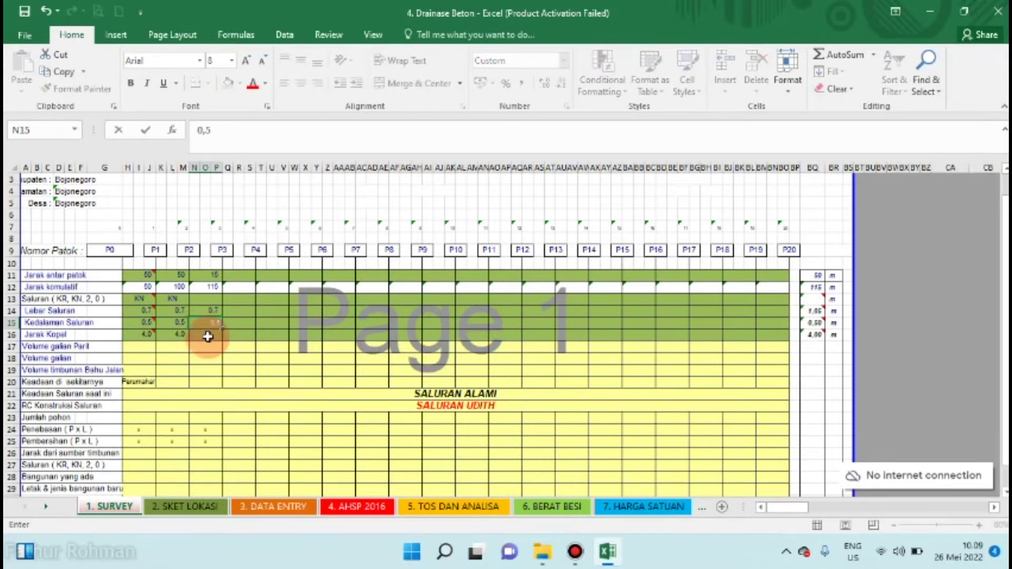
{"action": "key", "text": "Return"}
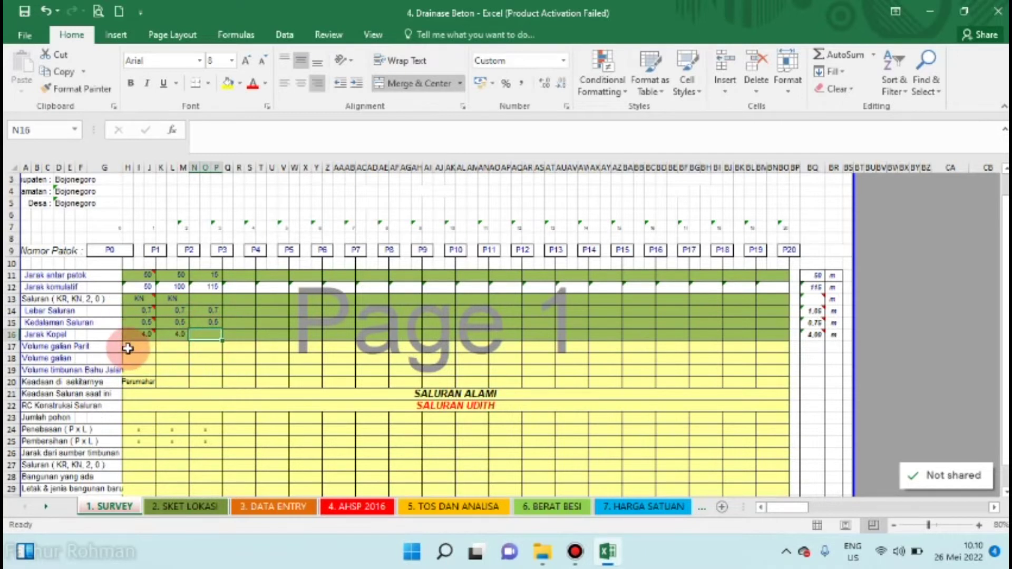
Step: Review the Jarak Kopel entries of the first two segments and the comment attached to the first one
{"action": "left_click", "coordinate": [140, 333]}
{"action": "mouse_move", "coordinate": [151, 329]}
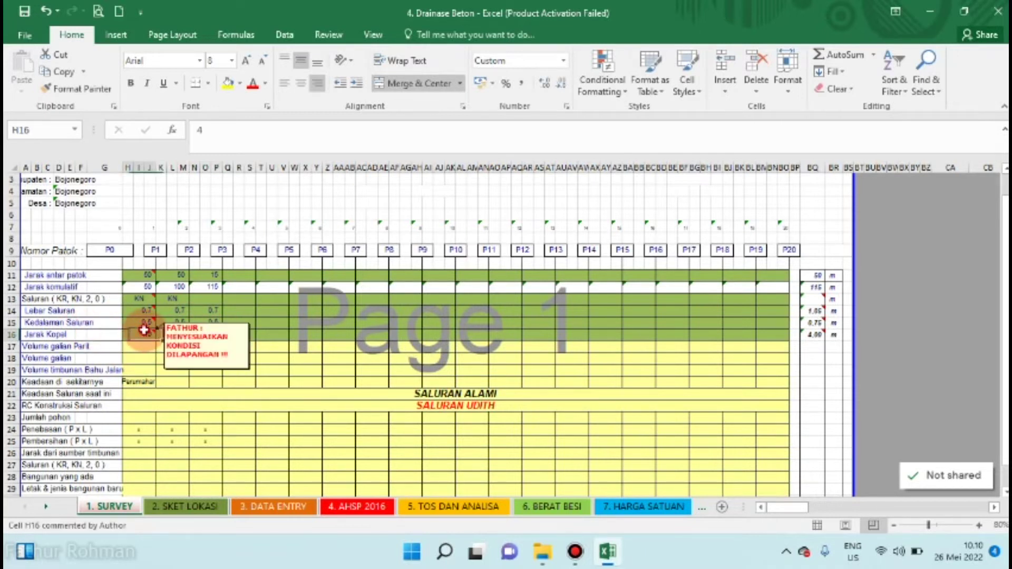
{"action": "left_click", "coordinate": [180, 337]}
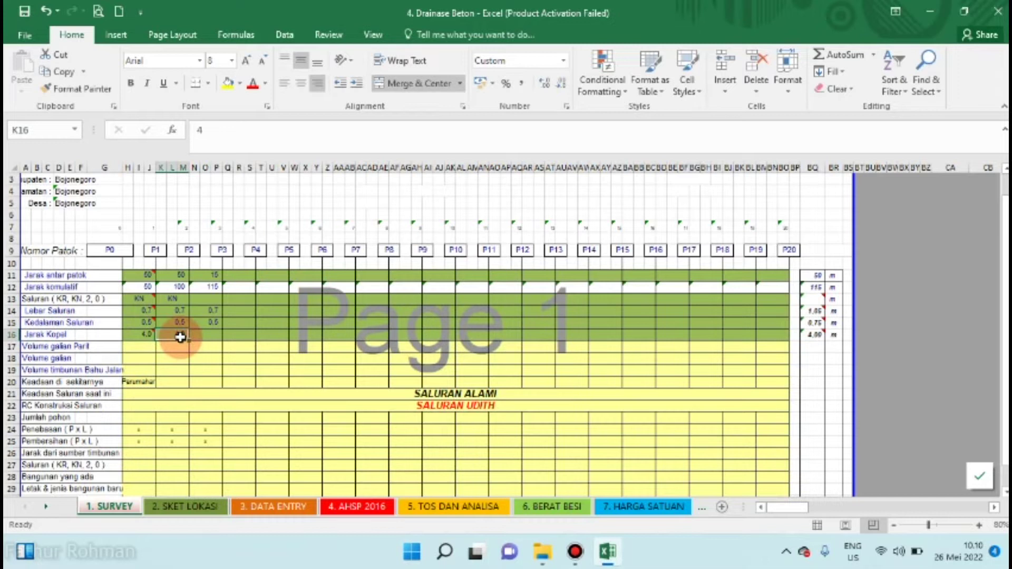
{"action": "left_click", "coordinate": [138, 332]}
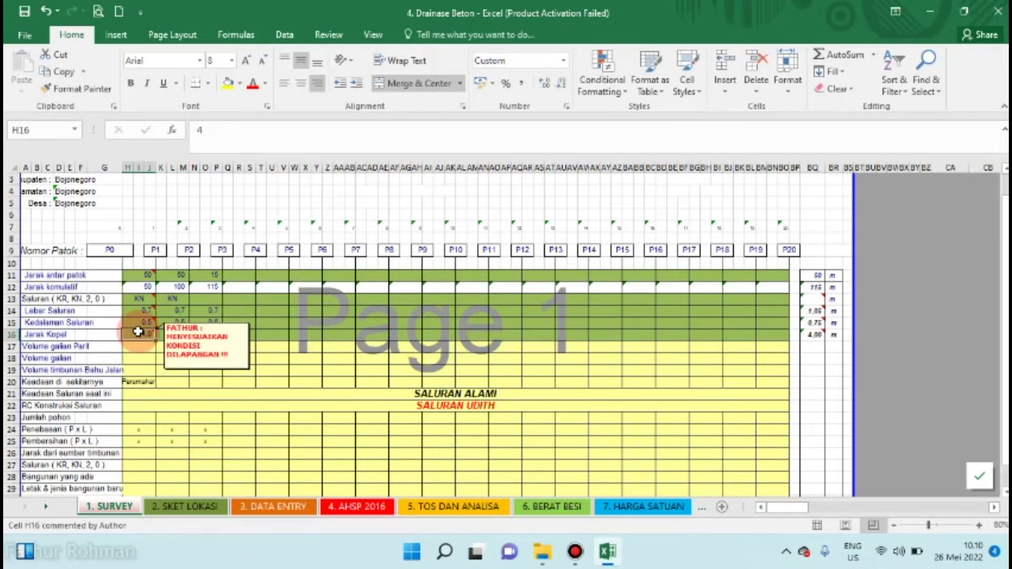
{"action": "left_click", "coordinate": [177, 334]}
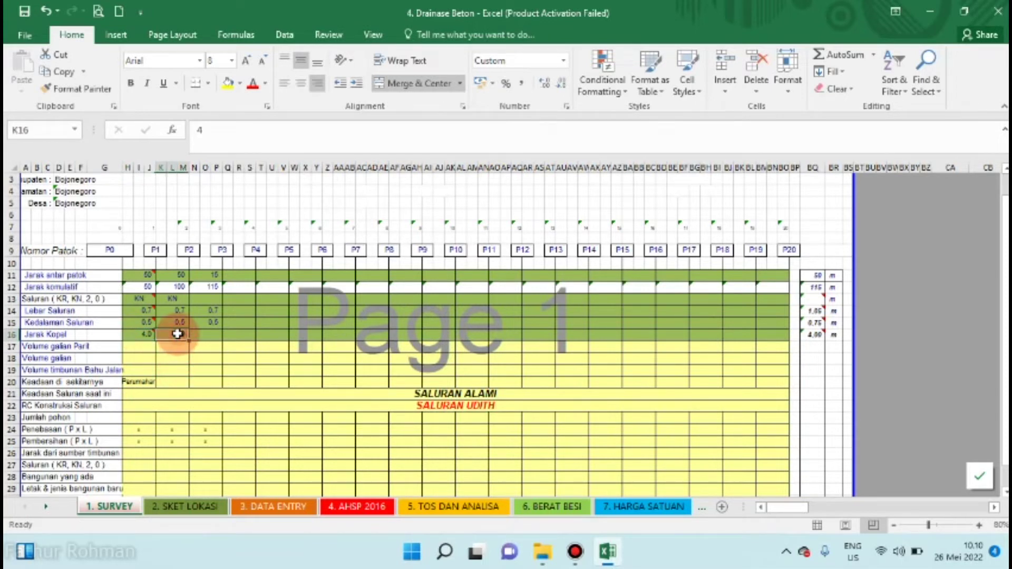
Step: Check the first segment's Jarak Kopel entry and enter 0,4 for the P2–P3 segment in cell N16
{"action": "left_click", "coordinate": [140, 332]}
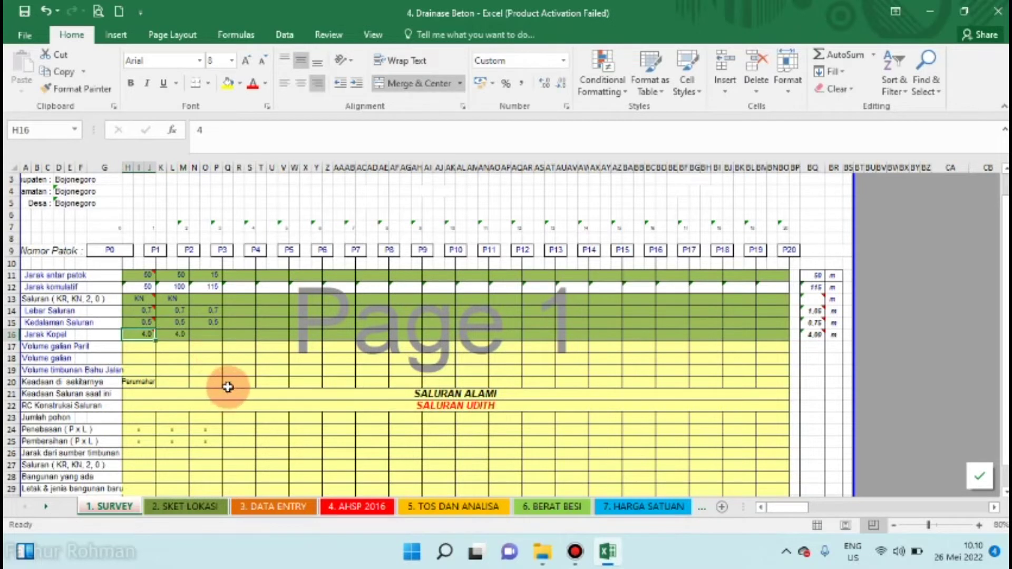
{"action": "left_click", "coordinate": [213, 333]}
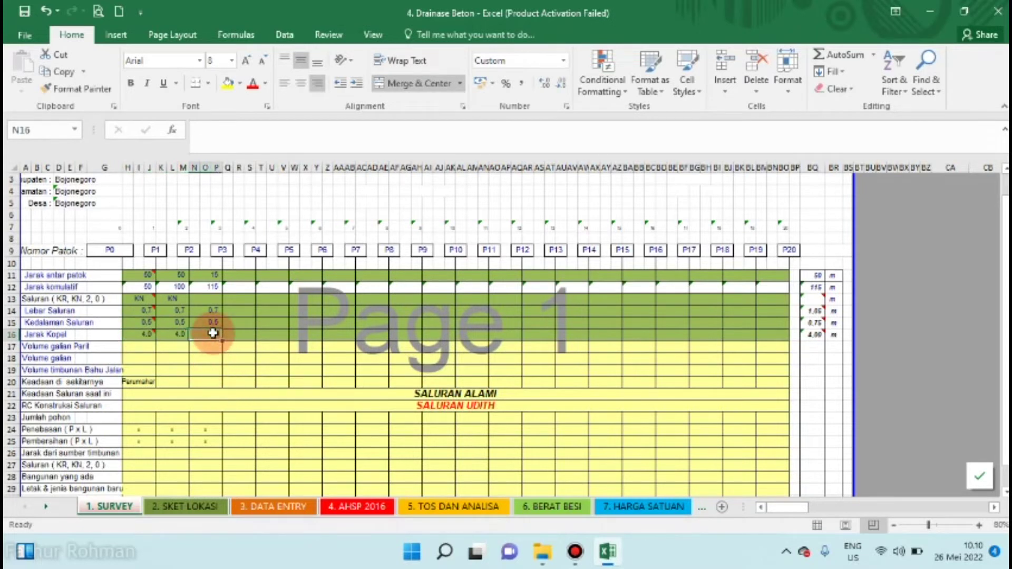
{"action": "type", "text": "0"}
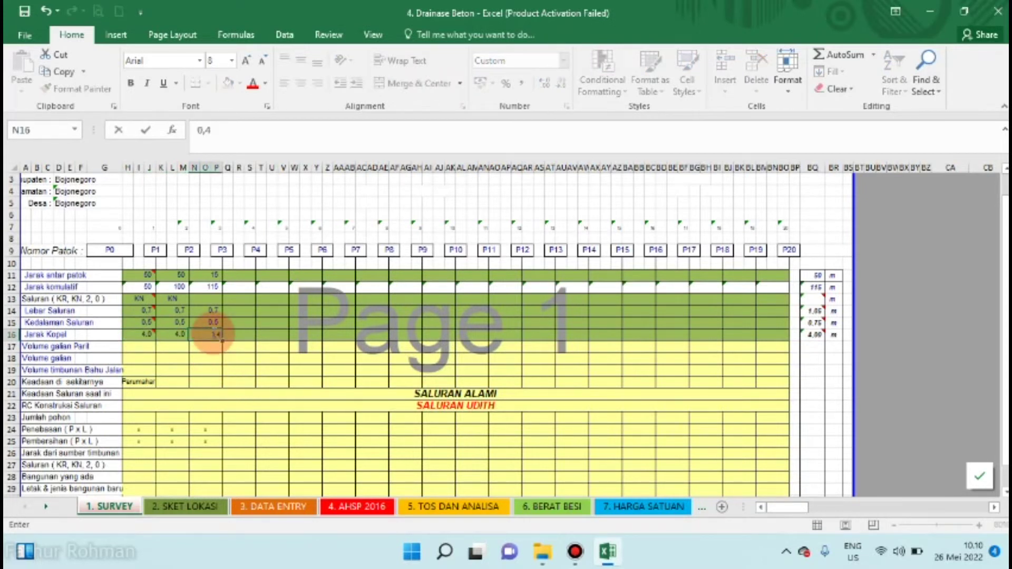
{"action": "type", "text": ",4"}
{"action": "left_click", "coordinate": [208, 347]}
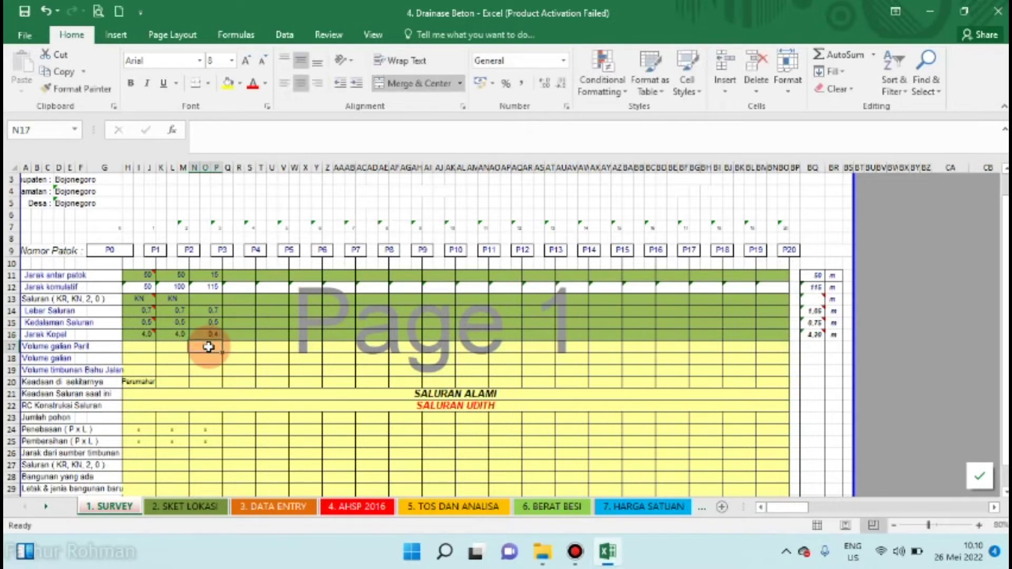
{"action": "left_click", "coordinate": [211, 333]}
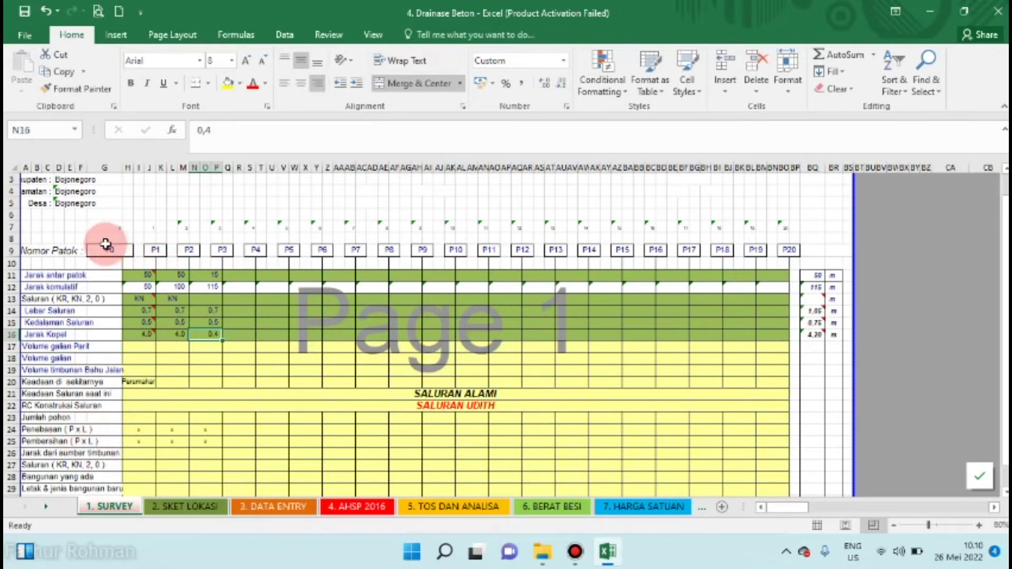
Step: Review the first segment's Penebasan entry and the summary values in BQ11:BQ16 of the survey sheet
{"action": "left_click", "coordinate": [139, 430]}
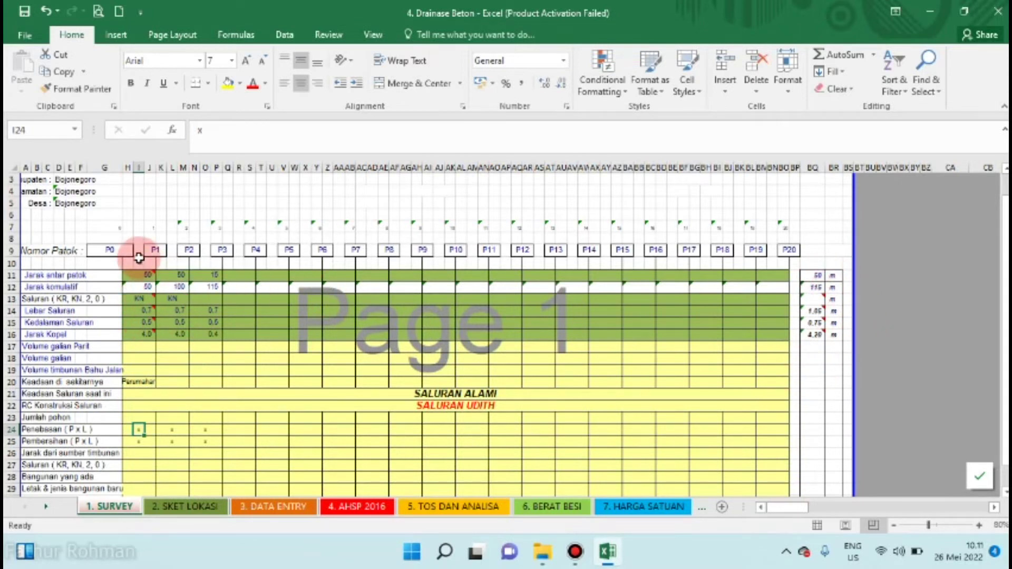
{"action": "left_click", "coordinate": [814, 275]}
{"action": "left_click_drag", "start_coordinate": [815, 287], "coordinate": [817, 336]}
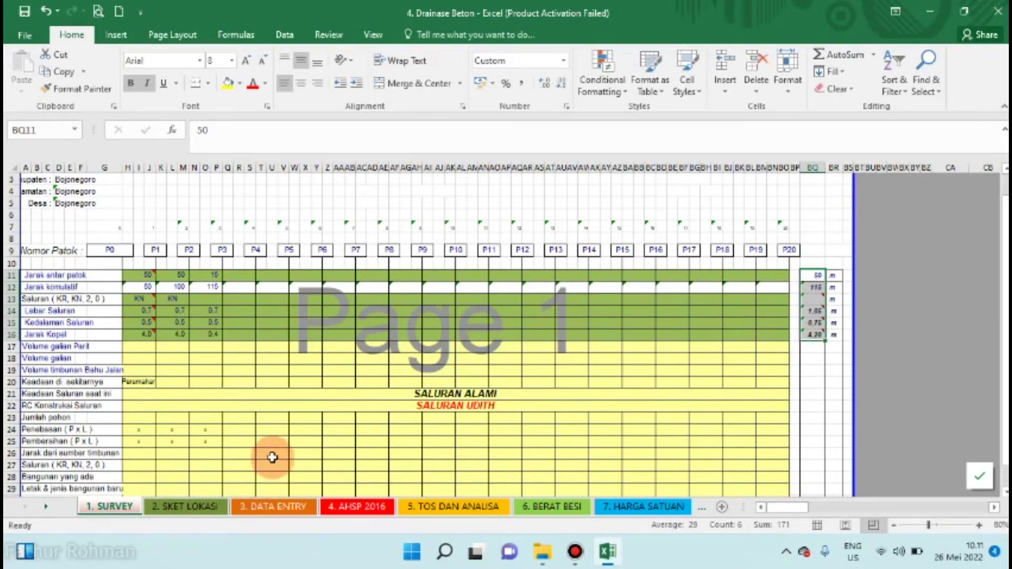
Step: View the SKET LOKASI sheet and check the Lokasi and Tanggal entries on the DATA ENTRY sheet
{"action": "left_click", "coordinate": [187, 506]}
{"action": "left_click", "coordinate": [372, 357]}
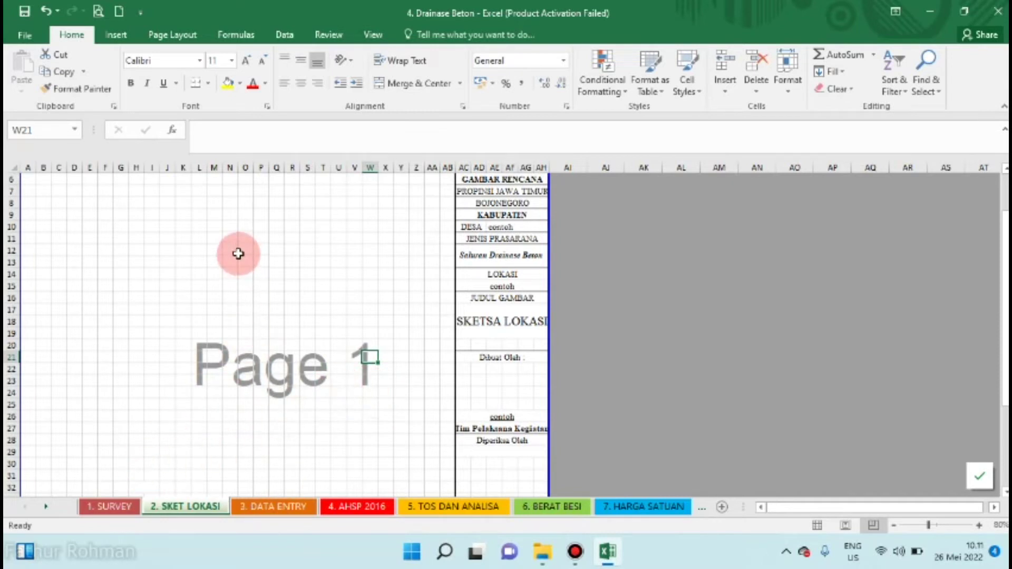
{"action": "left_click", "coordinate": [270, 506]}
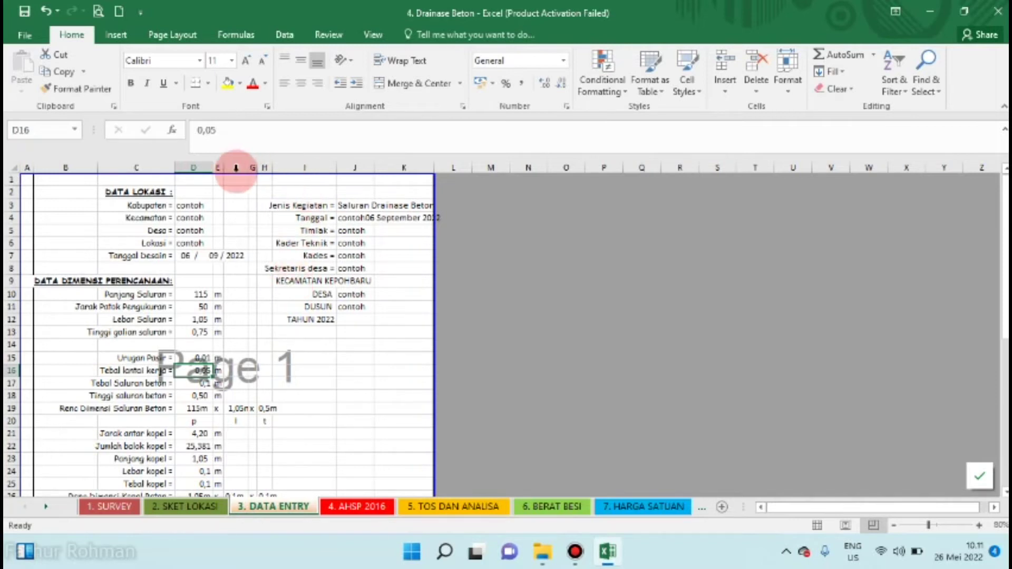
{"action": "left_click", "coordinate": [193, 244]}
{"action": "left_click", "coordinate": [190, 254]}
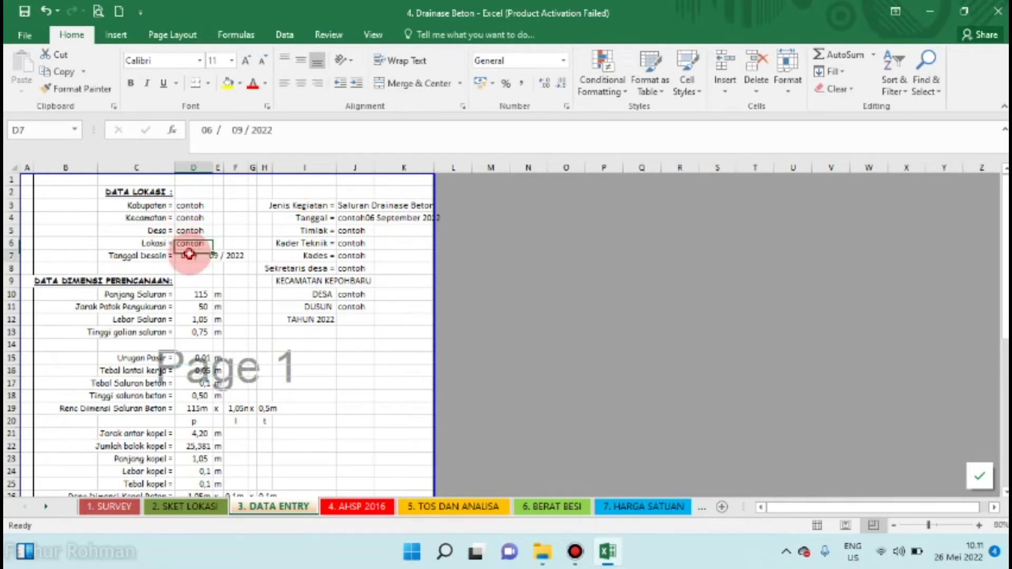
Step: Review the project and village official entries from Jenis Kegiatan in J3 down to Dusun in J11
{"action": "left_click", "coordinate": [349, 204]}
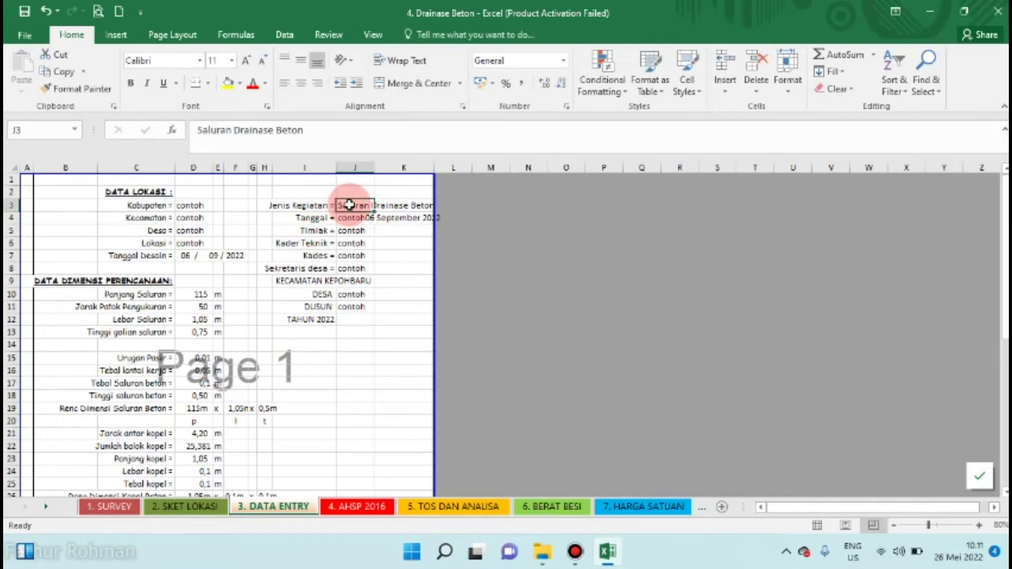
{"action": "key", "text": "Down"}
{"action": "key", "text": "Down"}
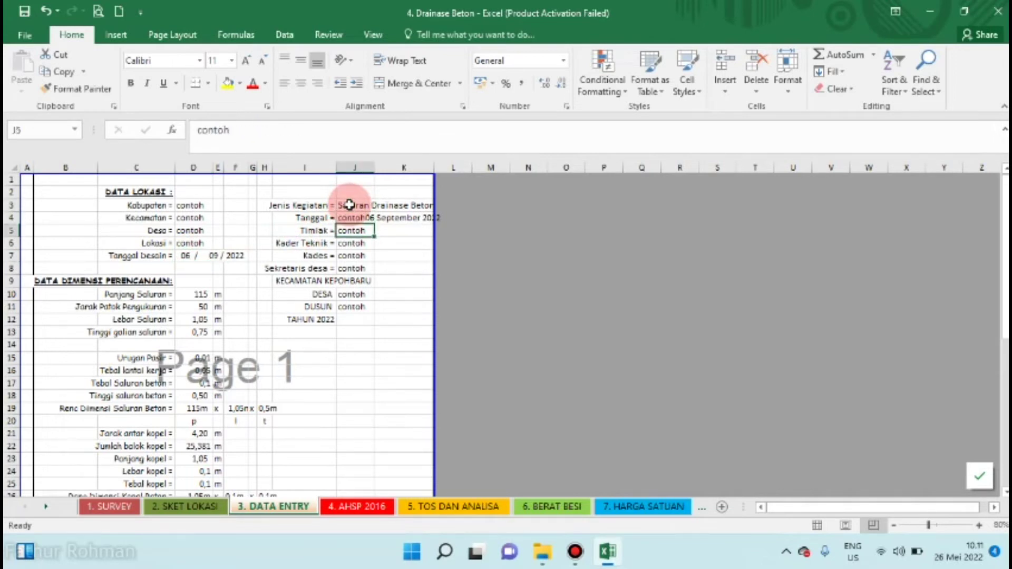
{"action": "key", "text": "Down"}
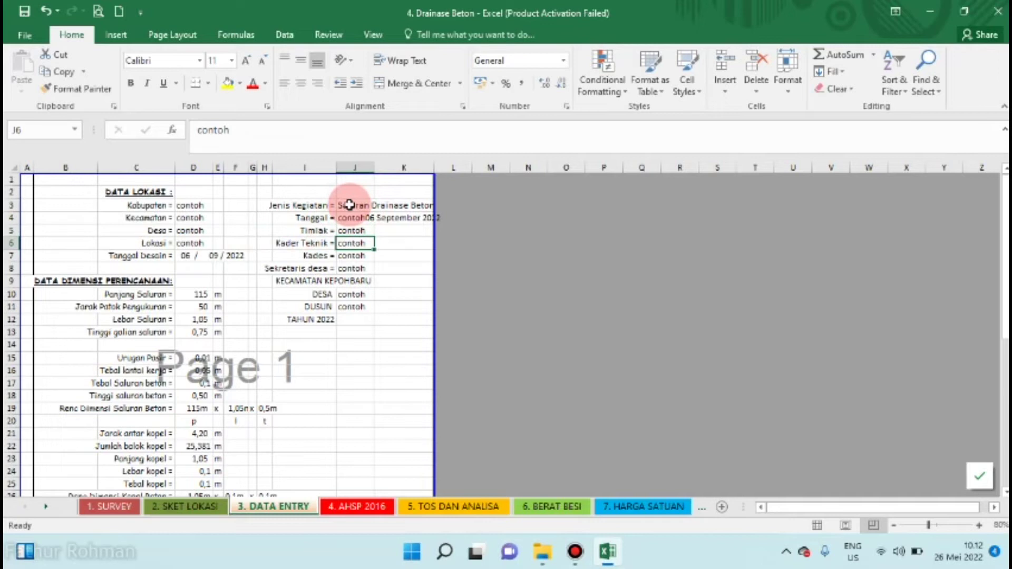
{"action": "key", "text": "Down"}
{"action": "key", "text": "Down"}
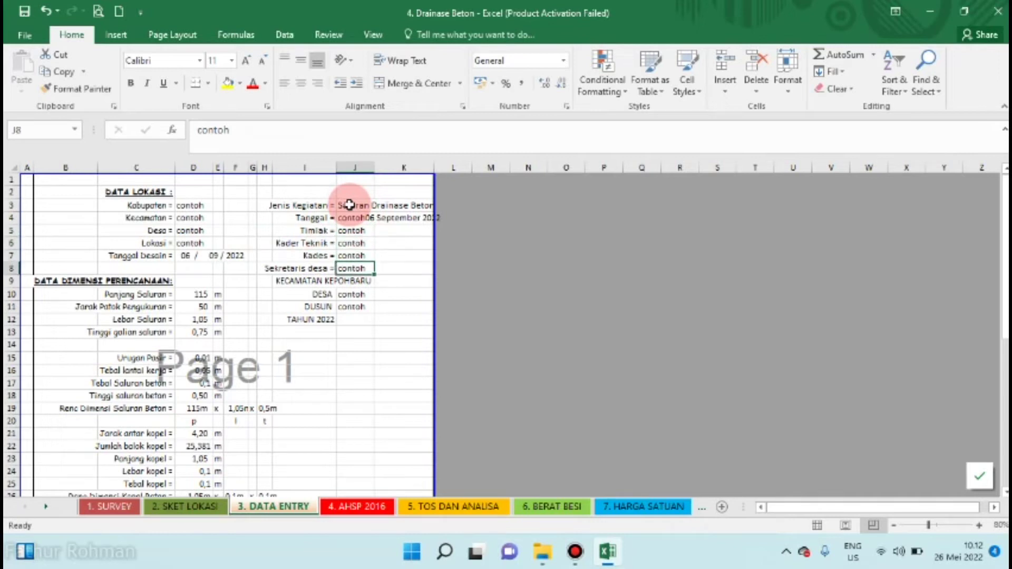
{"action": "key", "text": "Down"}
{"action": "key", "text": "Down"}
{"action": "key", "text": "Down"}
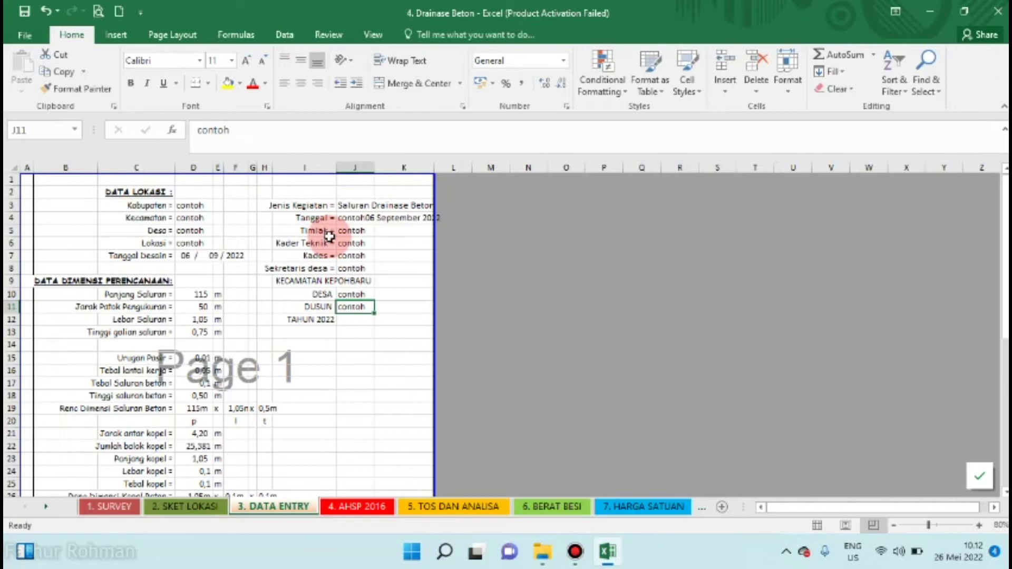
Step: Check the survey links of the planning dimensions and colour the values in D10:D13 red
{"action": "left_click", "coordinate": [200, 295]}
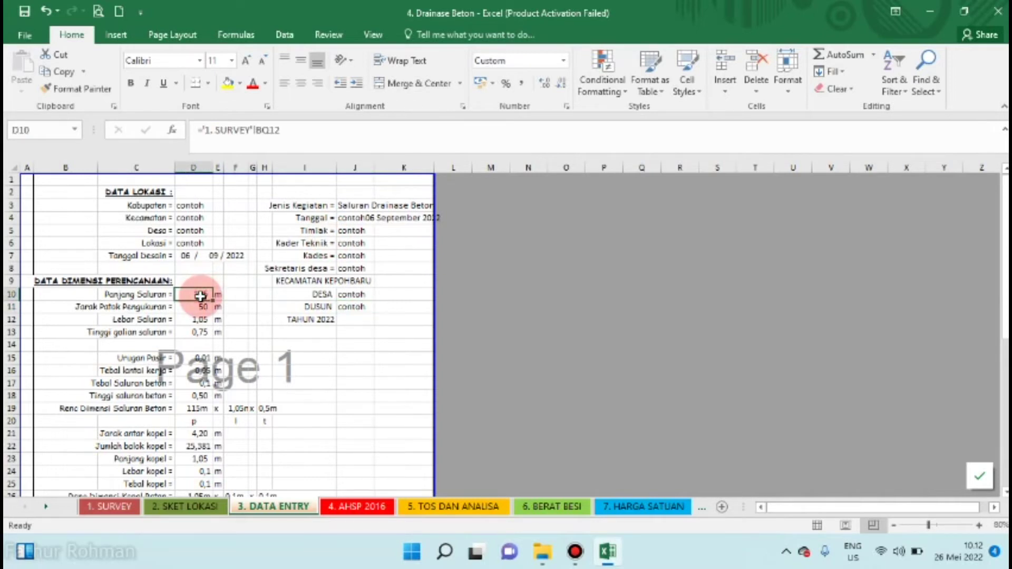
{"action": "left_click", "coordinate": [206, 306]}
{"action": "left_click_drag", "start_coordinate": [205, 293], "coordinate": [205, 332]}
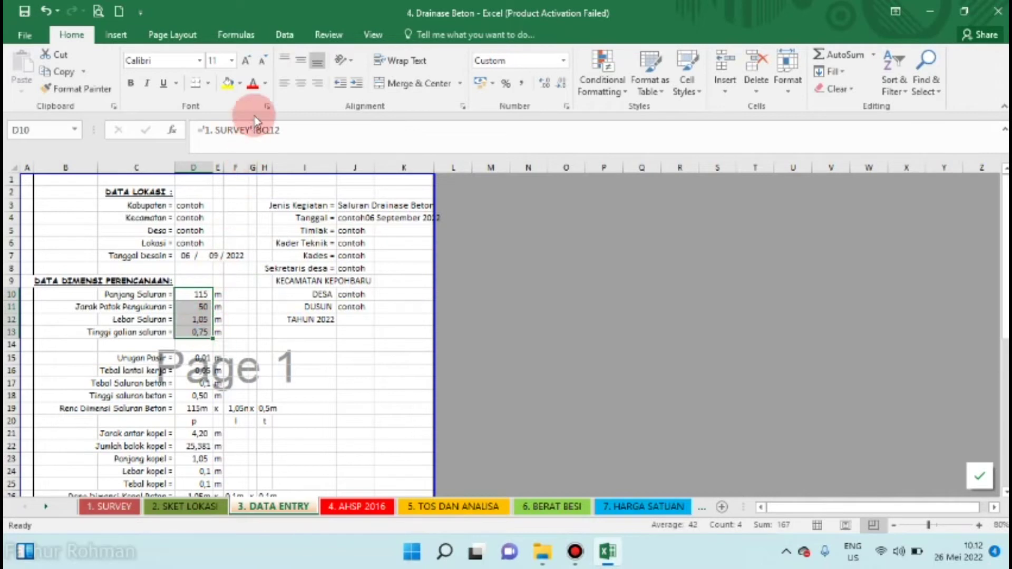
{"action": "left_click", "coordinate": [251, 85]}
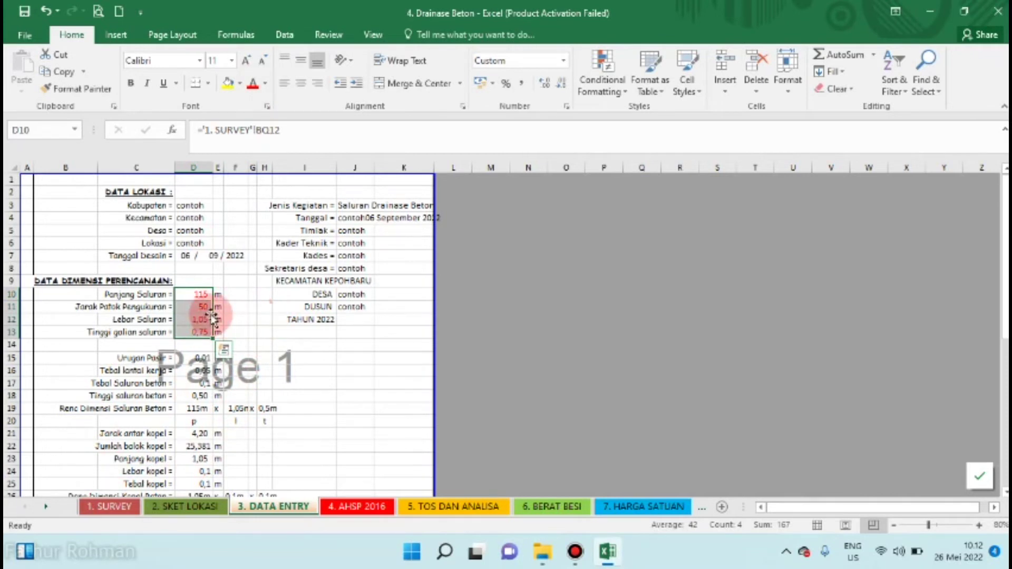
Step: Examine the channel layer and thickness values from Urugan Pasir downwards in column D of the DATA ENTRY sheet
{"action": "left_click", "coordinate": [199, 355]}
{"action": "key", "text": "Down"}
{"action": "key", "text": "Down"}
{"action": "key", "text": "Down"}
{"action": "key", "text": "Down"}
{"action": "key", "text": "Down"}
{"action": "key", "text": "Down"}
{"action": "key", "text": "Down"}
{"action": "key", "text": "Up"}
{"action": "key", "text": "Up"}
{"action": "key", "text": "Up"}
{"action": "key", "text": "Up"}
{"action": "key", "text": "Up"}
{"action": "key", "text": "Up"}
{"action": "key", "text": "Up"}
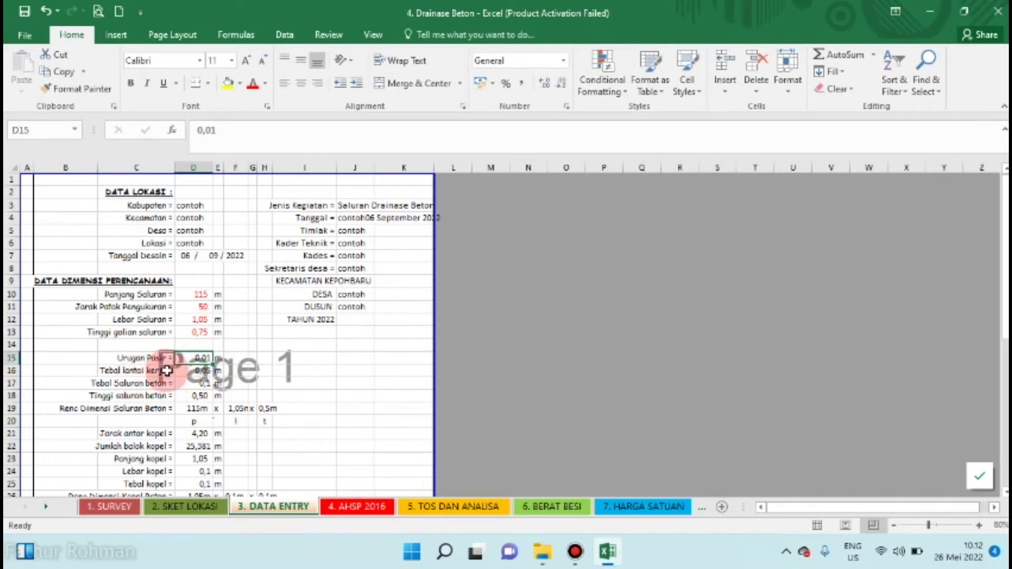
Step: Highlight the Urugan Pasir, Tebal lantai kerja and Tebal Saluran beton values in D15:D17 with yellow fill
{"action": "left_click", "coordinate": [200, 373]}
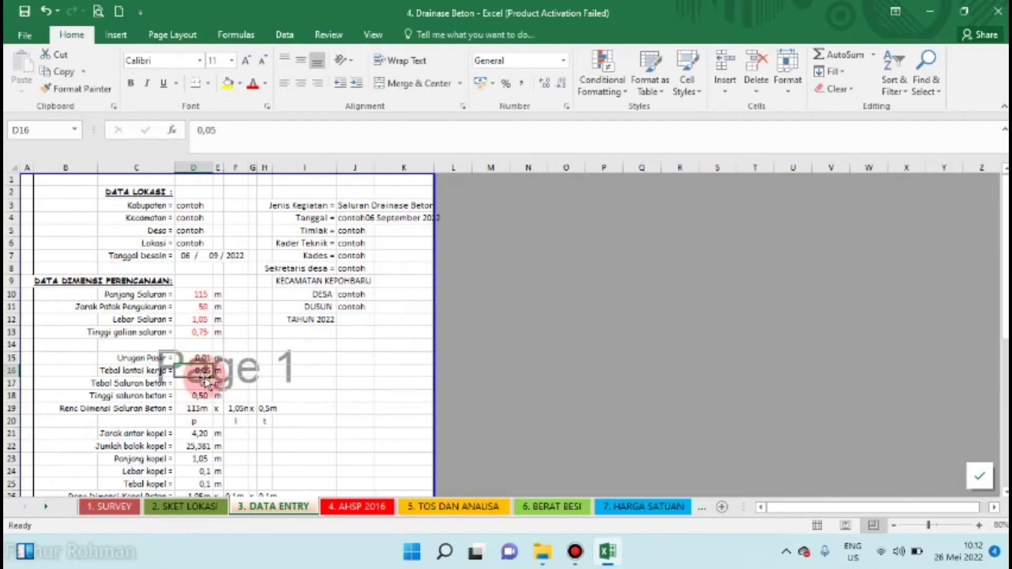
{"action": "left_click_drag", "start_coordinate": [203, 358], "coordinate": [200, 385]}
{"action": "left_click", "coordinate": [227, 83]}
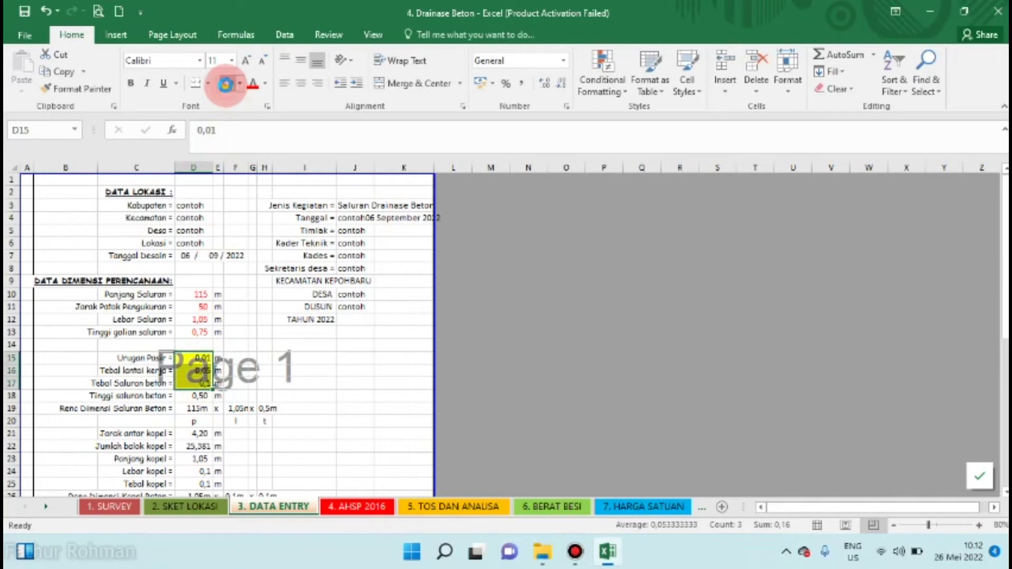
{"action": "left_click", "coordinate": [276, 344]}
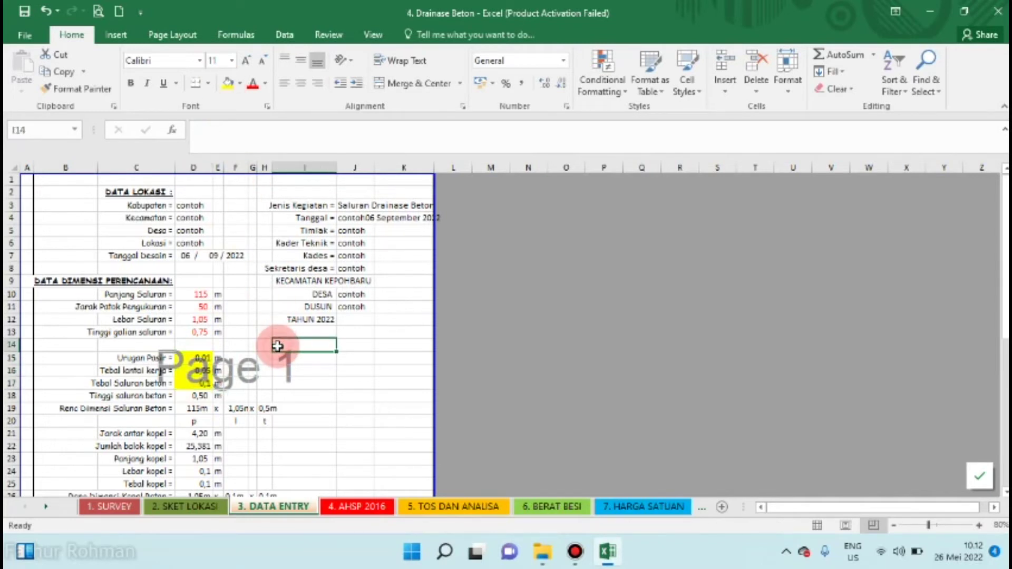
Step: Review the kopel and siku lantai dimension values in the lower part of the DATA ENTRY sheet
{"action": "left_click", "coordinate": [189, 423]}
{"action": "type", "text": "p"}
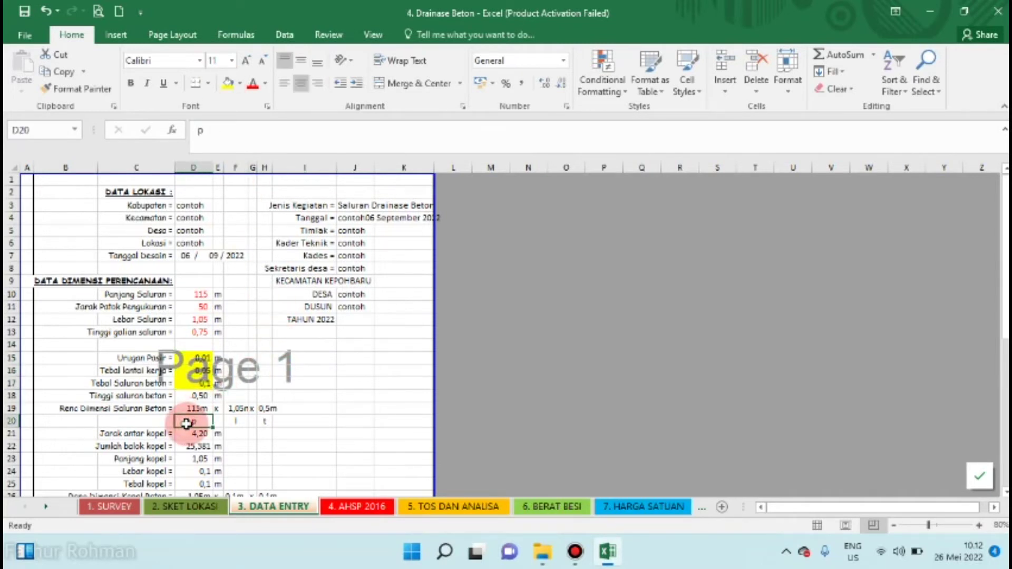
{"action": "key", "text": "Return"}
{"action": "key", "text": "Return"}
{"action": "key", "text": "Return"}
{"action": "key", "text": "Return"}
{"action": "key", "text": "Return"}
{"action": "key", "text": "Return"}
{"action": "key", "text": "Return"}
{"action": "key", "text": "Return"}
{"action": "key", "text": "Return"}
{"action": "key", "text": "Return"}
{"action": "key", "text": "Return"}
{"action": "key", "text": "Return"}
{"action": "key", "text": "Return"}
{"action": "key", "text": "Return"}
{"action": "key", "text": "Return"}
{"action": "key", "text": "Return"}
{"action": "key", "text": "Return"}
{"action": "key", "text": "Up"}
{"action": "key", "text": "Up"}
{"action": "key", "text": "Up"}
{"action": "key", "text": "Up"}
{"action": "key", "text": "Up"}
{"action": "key", "text": "Up"}
{"action": "key", "text": "Up"}
{"action": "key", "text": "Up"}
{"action": "key", "text": "Up"}
{"action": "key", "text": "Up"}
{"action": "key", "text": "Up"}
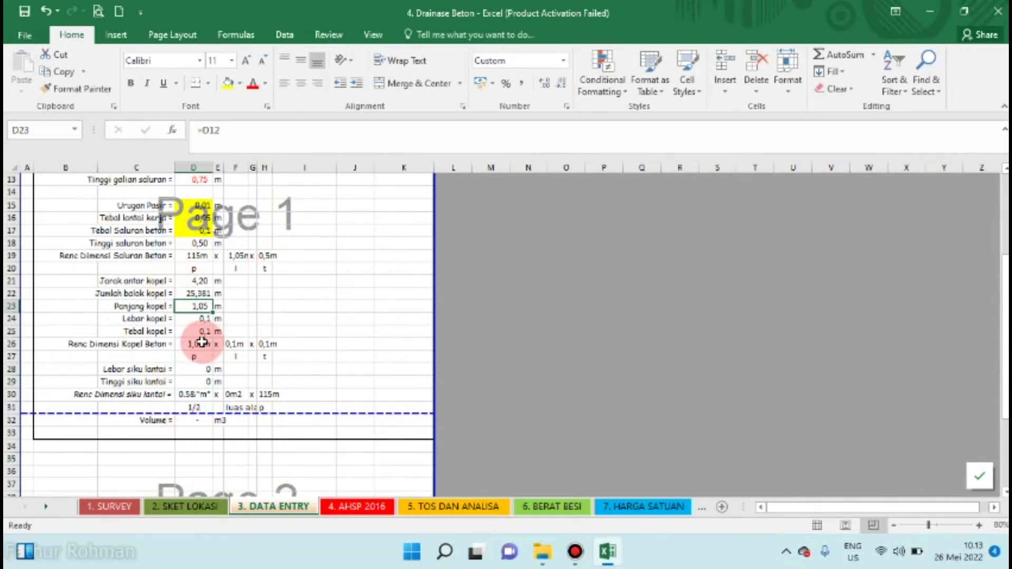
Step: Open the AHSP 2016 sheet and go to the top of its first unit-price analysis
{"action": "left_click", "coordinate": [341, 507]}
{"action": "left_click", "coordinate": [304, 404]}
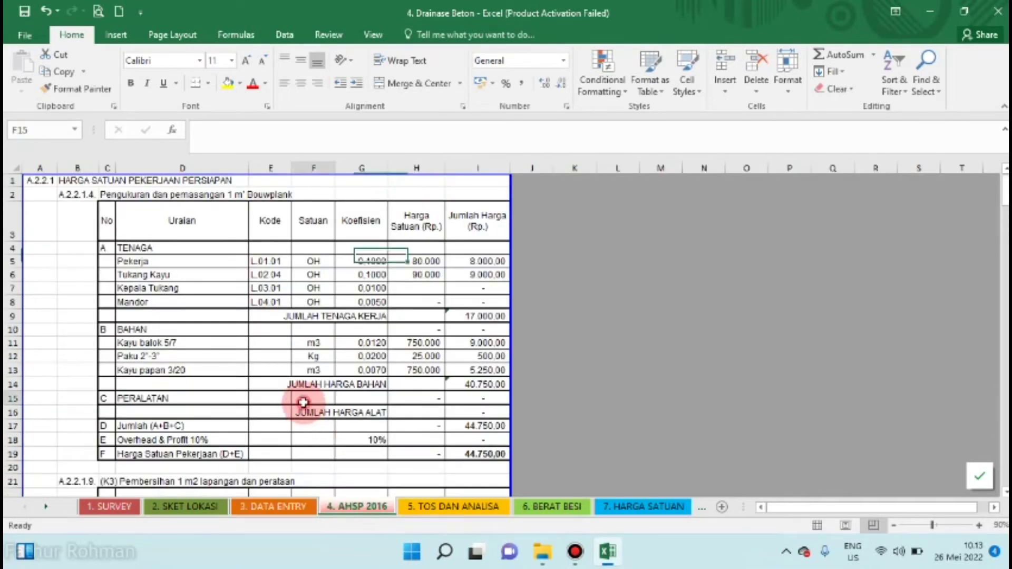
{"action": "key", "text": "Up"}
{"action": "key", "text": "Up"}
{"action": "key", "text": "Up"}
{"action": "key", "text": "Up"}
{"action": "key", "text": "Up"}
{"action": "key", "text": "Up"}
{"action": "key", "text": "Up"}
{"action": "key", "text": "Up"}
{"action": "key", "text": "Up"}
{"action": "key", "text": "Up"}
{"action": "key", "text": "Up"}
{"action": "key", "text": "Up"}
{"action": "key", "text": "Up"}
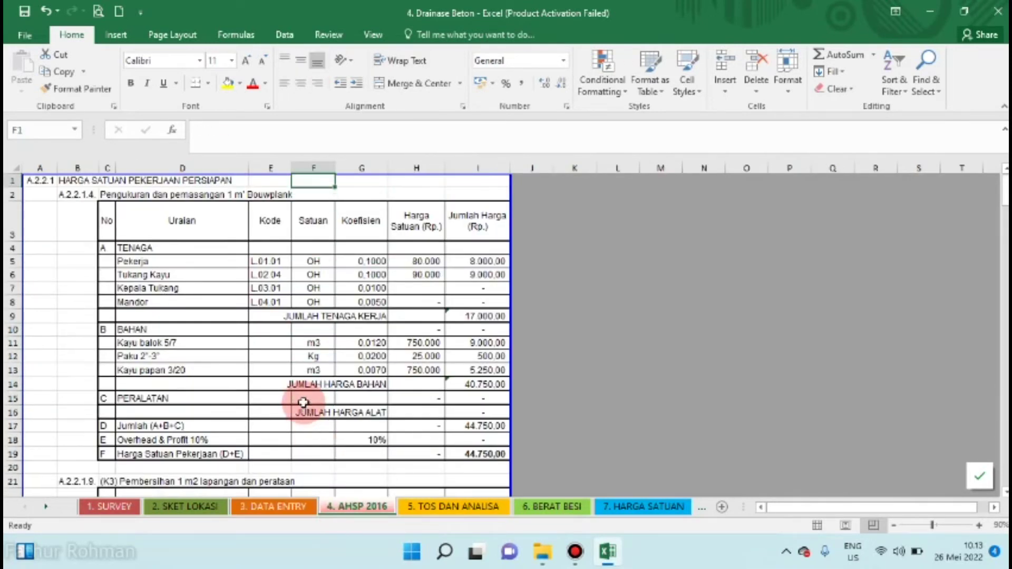
Step: Examine the A.2.2.1.4 Bouwplank analysis down to the start of A.2.2.1.9, and return to the sheet's first row
{"action": "key", "text": "Down"}
{"action": "key", "text": "Down"}
{"action": "key", "text": "Down"}
{"action": "key", "text": "Down"}
{"action": "key", "text": "Down"}
{"action": "key", "text": "Down"}
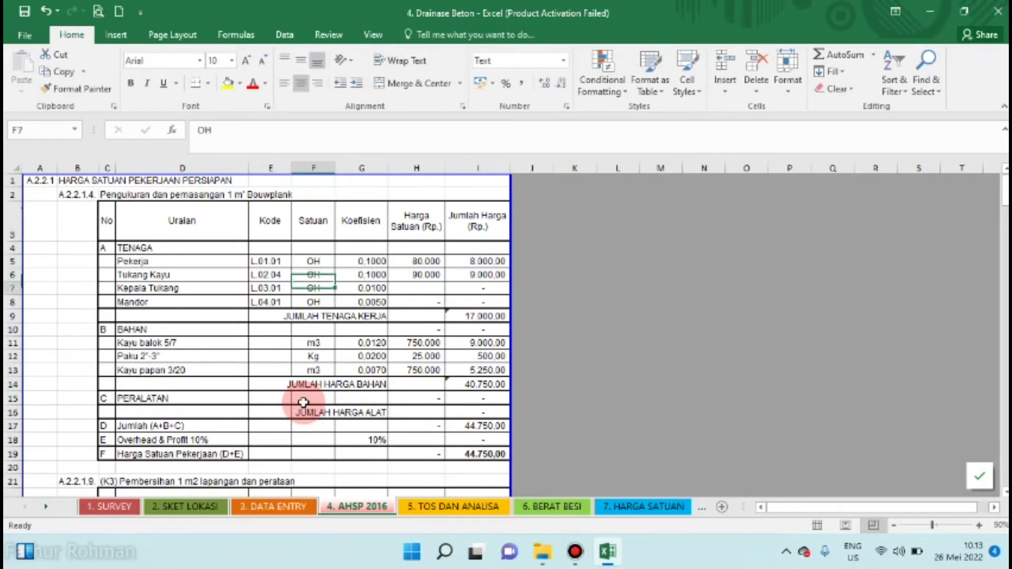
{"action": "key", "text": "Down"}
{"action": "key", "text": "Down"}
{"action": "key", "text": "Down"}
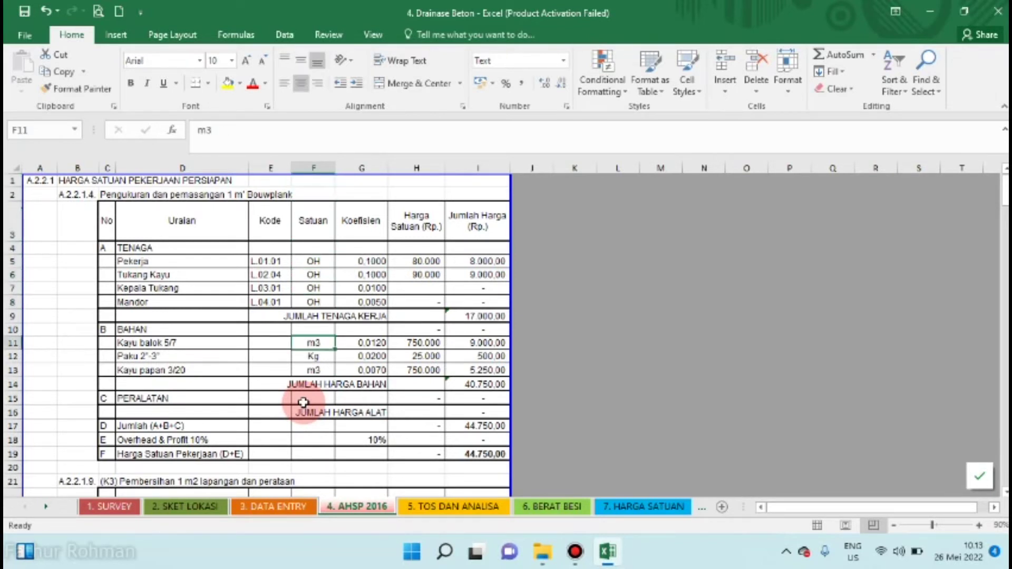
{"action": "key", "text": "Down"}
{"action": "key", "text": "Down"}
{"action": "key", "text": "Down"}
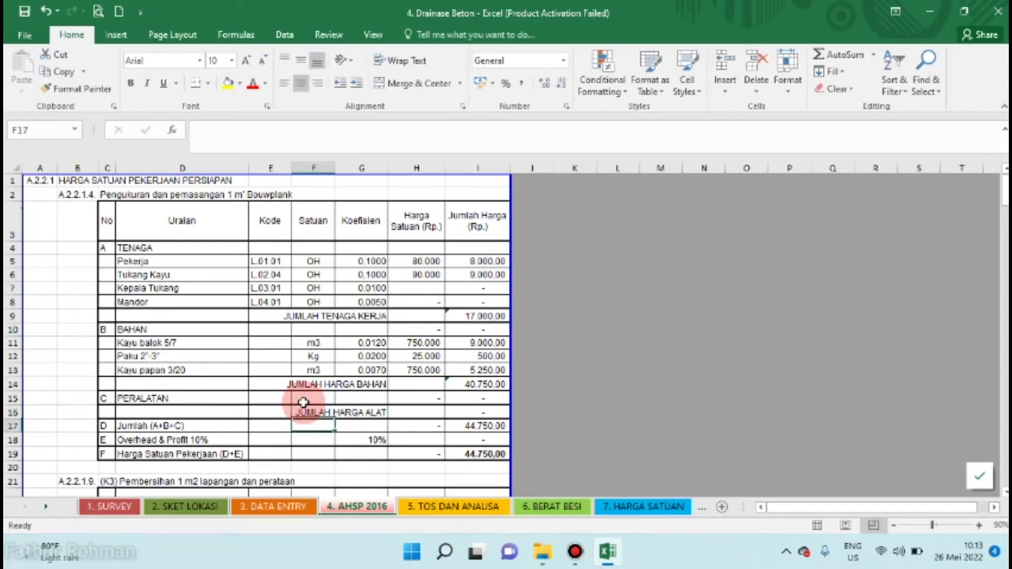
{"action": "key", "text": "Down"}
{"action": "key", "text": "Down"}
{"action": "key", "text": "Down"}
{"action": "key", "text": "Down"}
{"action": "key", "text": "Down"}
{"action": "key", "text": "Down"}
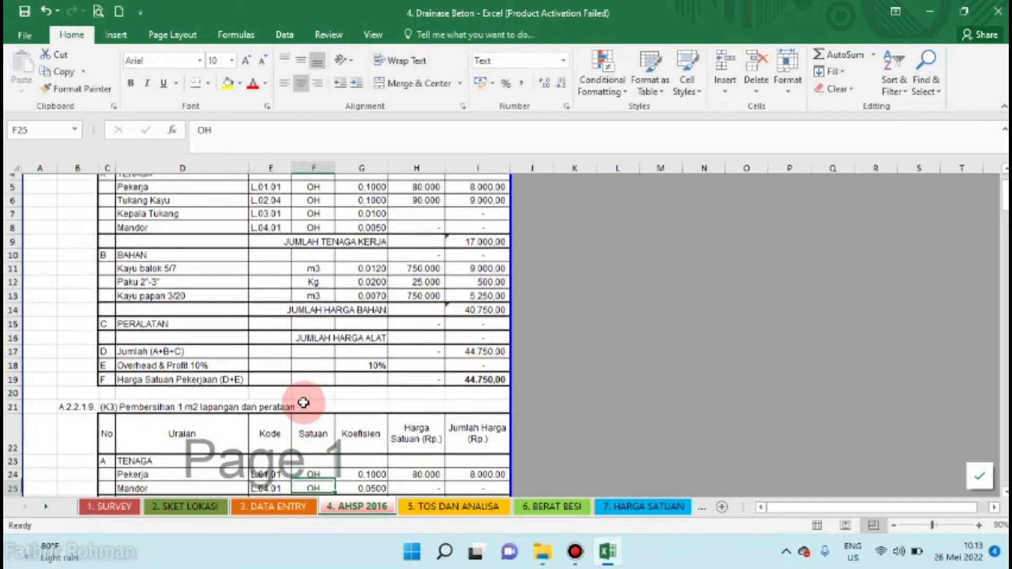
{"action": "key", "text": "Up"}
{"action": "key", "text": "Up"}
{"action": "key", "text": "Up"}
{"action": "key", "text": "Up"}
{"action": "key", "text": "Up"}
{"action": "key", "text": "Up"}
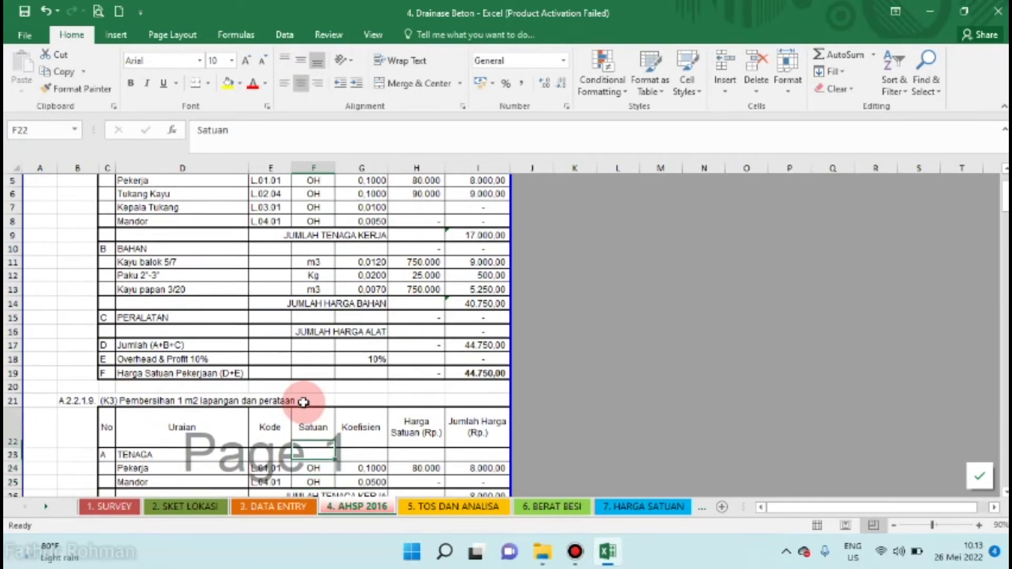
{"action": "left_click", "coordinate": [480, 182]}
{"action": "key", "text": "Up"}
{"action": "key", "text": "Up"}
{"action": "key", "text": "Up"}
{"action": "key", "text": "Up"}
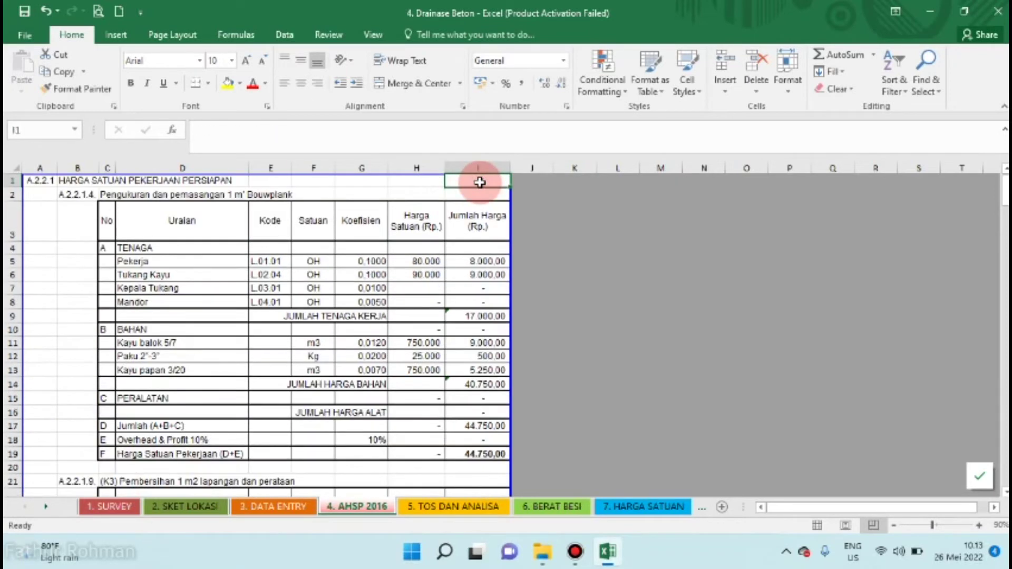
Step: Open the TOS DAN ANALISA sheet and examine its analyses from 3.1 Pembesian Saluran back up to the concrete work above 2.4 Beton Balok Kopel
{"action": "left_click", "coordinate": [441, 507]}
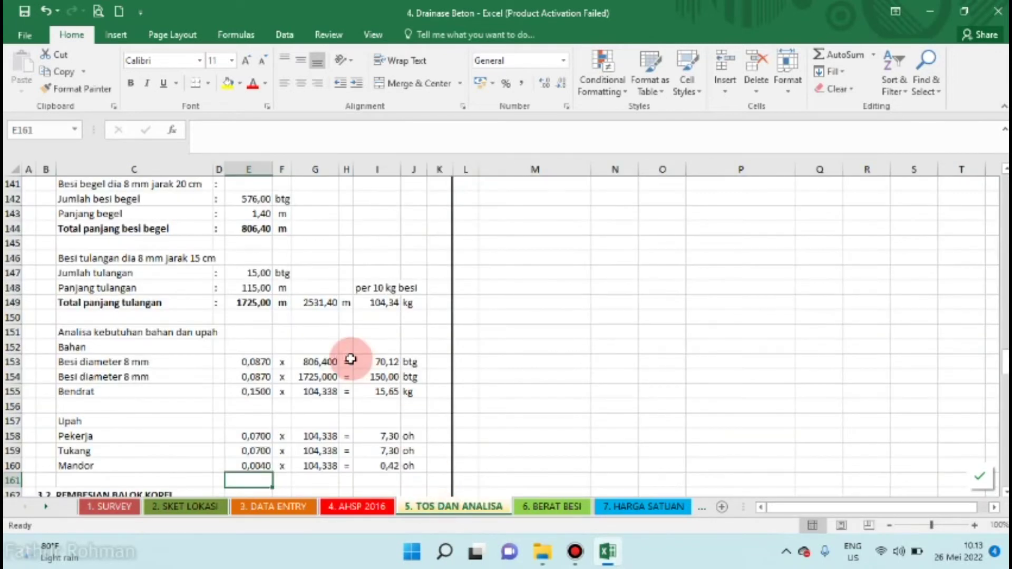
{"action": "left_click", "coordinate": [348, 362]}
{"action": "key", "text": "Up"}
{"action": "key", "text": "Up"}
{"action": "key", "text": "Up"}
{"action": "key", "text": "Up"}
{"action": "key", "text": "Up"}
{"action": "key", "text": "Up"}
{"action": "key", "text": "Up"}
{"action": "key", "text": "Up"}
{"action": "key", "text": "Up"}
{"action": "key", "text": "Up"}
{"action": "key", "text": "Up"}
{"action": "key", "text": "Up"}
{"action": "key", "text": "Up"}
{"action": "key", "text": "Up"}
{"action": "key", "text": "Up"}
{"action": "key", "text": "Up"}
{"action": "key", "text": "Up"}
{"action": "key", "text": "Up"}
{"action": "key", "text": "Up"}
{"action": "key", "text": "Up"}
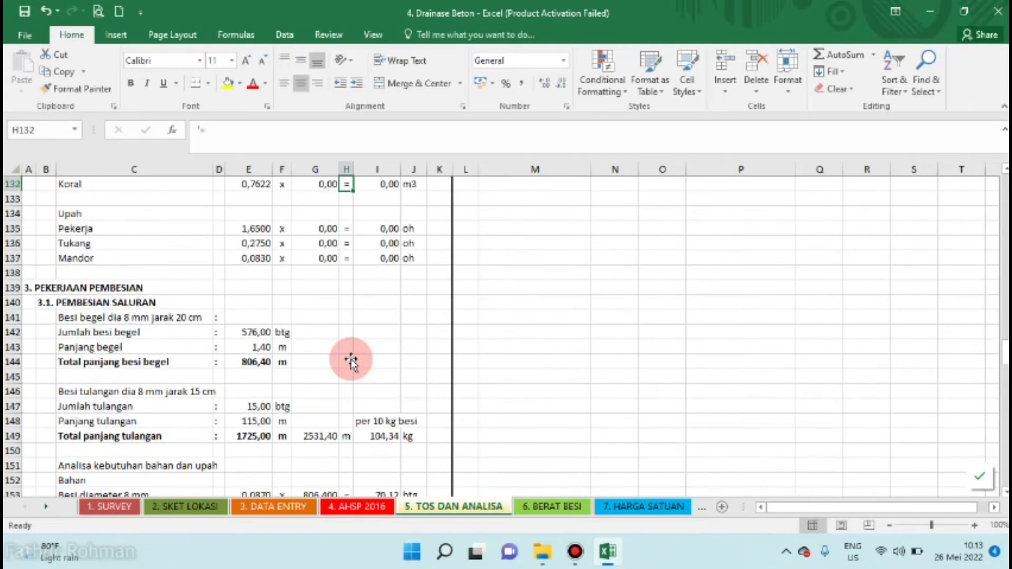
{"action": "key", "text": "Up"}
{"action": "key", "text": "Up"}
{"action": "key", "text": "Up"}
{"action": "key", "text": "Up"}
{"action": "key", "text": "Up"}
{"action": "key", "text": "Up"}
{"action": "key", "text": "Up"}
{"action": "key", "text": "Up"}
{"action": "key", "text": "Up"}
{"action": "key", "text": "Up"}
{"action": "key", "text": "Up"}
{"action": "key", "text": "Up"}
{"action": "key", "text": "Up"}
{"action": "key", "text": "Up"}
{"action": "key", "text": "Up"}
{"action": "key", "text": "Up"}
{"action": "key", "text": "Up"}
{"action": "key", "text": "Up"}
{"action": "key", "text": "Up"}
{"action": "key", "text": "Up"}
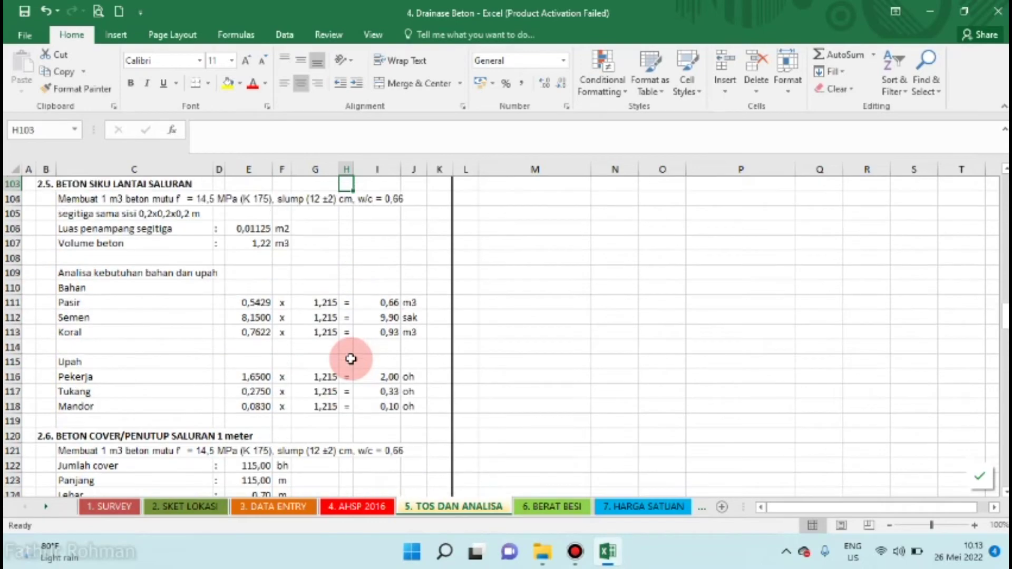
{"action": "key", "text": "Up"}
{"action": "key", "text": "Up"}
{"action": "key", "text": "Up"}
{"action": "key", "text": "Up"}
{"action": "key", "text": "Up"}
{"action": "key", "text": "Up"}
{"action": "key", "text": "Up"}
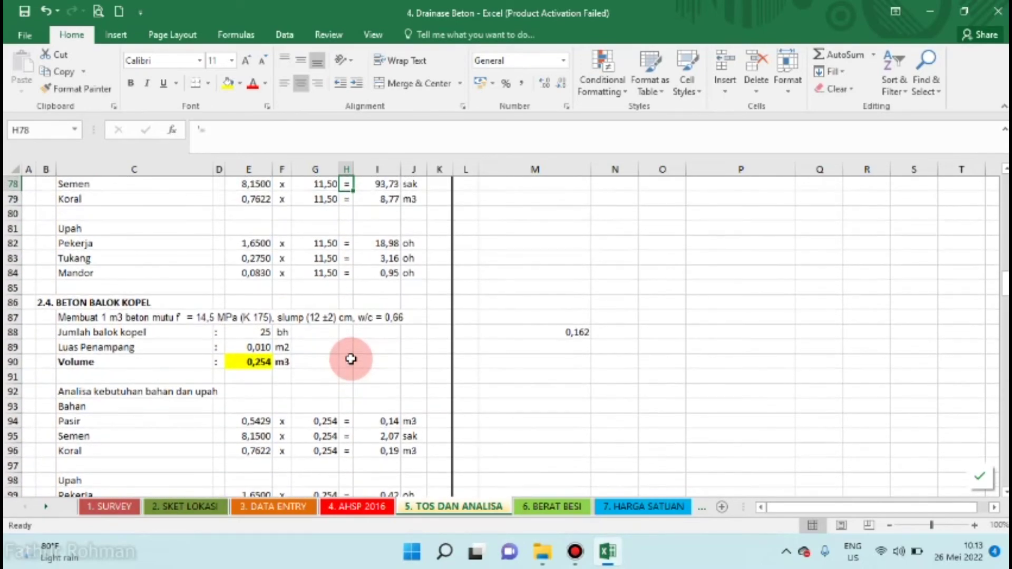
{"action": "key", "text": "Up"}
{"action": "key", "text": "Up"}
{"action": "key", "text": "Up"}
{"action": "key", "text": "Up"}
{"action": "key", "text": "Up"}
{"action": "key", "text": "Up"}
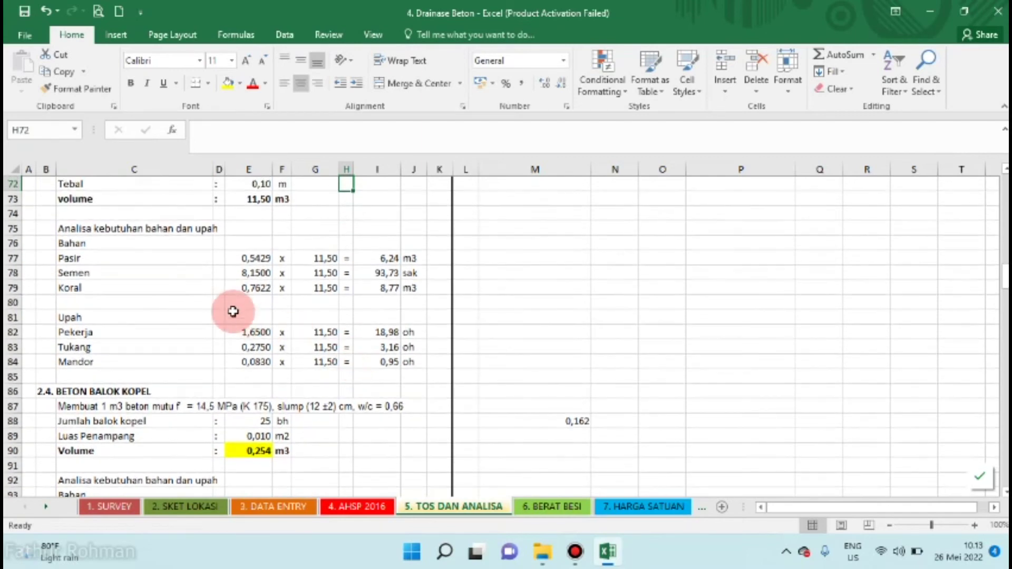
Step: Check the material and labour coefficients above section 2.4 and inspect the highlighted Beton Balok Kopel volume formula in E90
{"action": "left_click", "coordinate": [263, 285]}
{"action": "key", "text": "Down"}
{"action": "key", "text": "Down"}
{"action": "key", "text": "Down"}
{"action": "key", "text": "Down"}
{"action": "key", "text": "Down"}
{"action": "key", "text": "Down"}
{"action": "key", "text": "Down"}
{"action": "key", "text": "Down"}
{"action": "key", "text": "Down"}
{"action": "key", "text": "Down"}
{"action": "key", "text": "Down"}
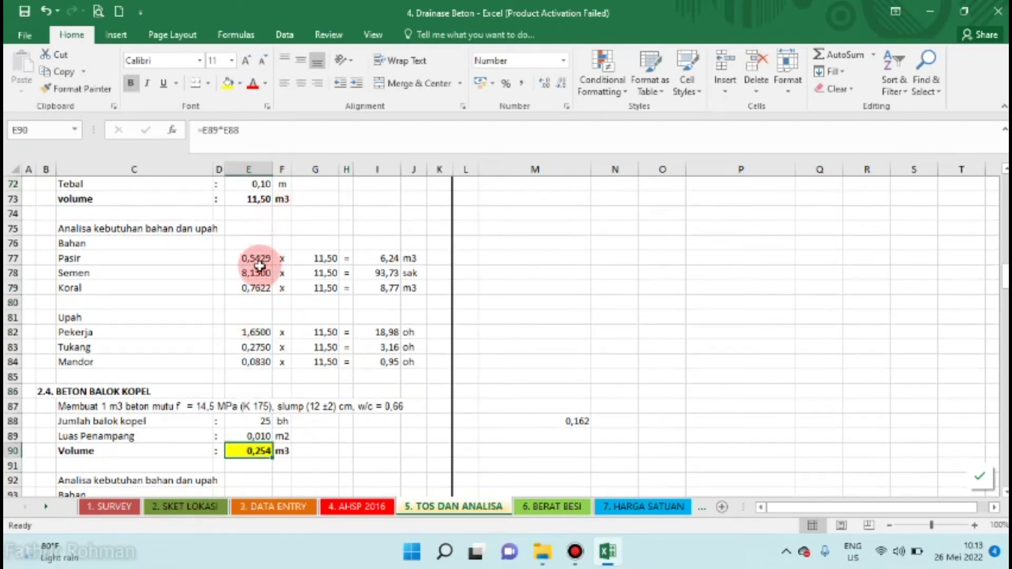
Step: Open the BERAT BESI sheet at its first row and examine the weight per metre and per bar for the 6 mm size
{"action": "left_click", "coordinate": [550, 507]}
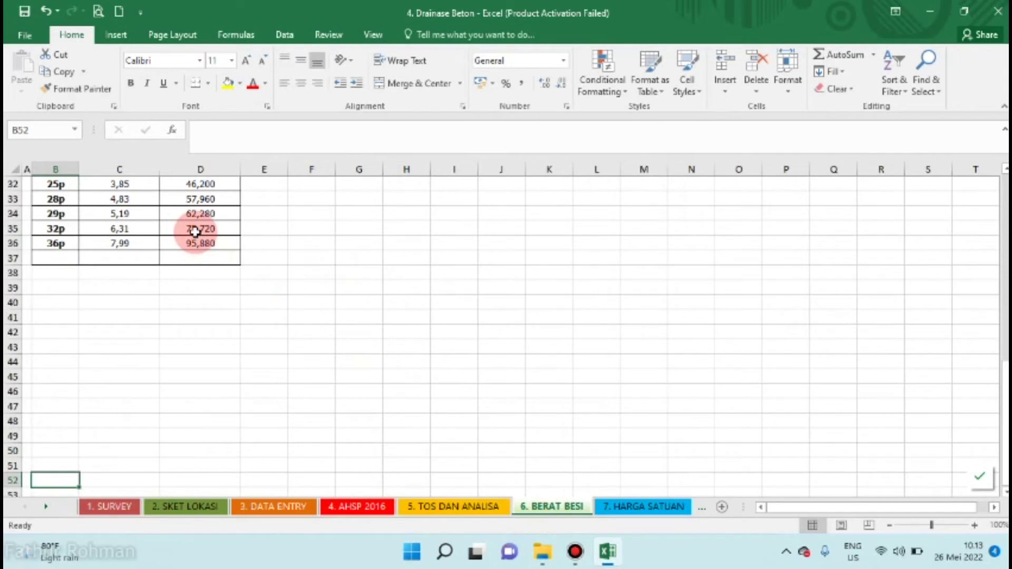
{"action": "key", "text": "ctrl+Home"}
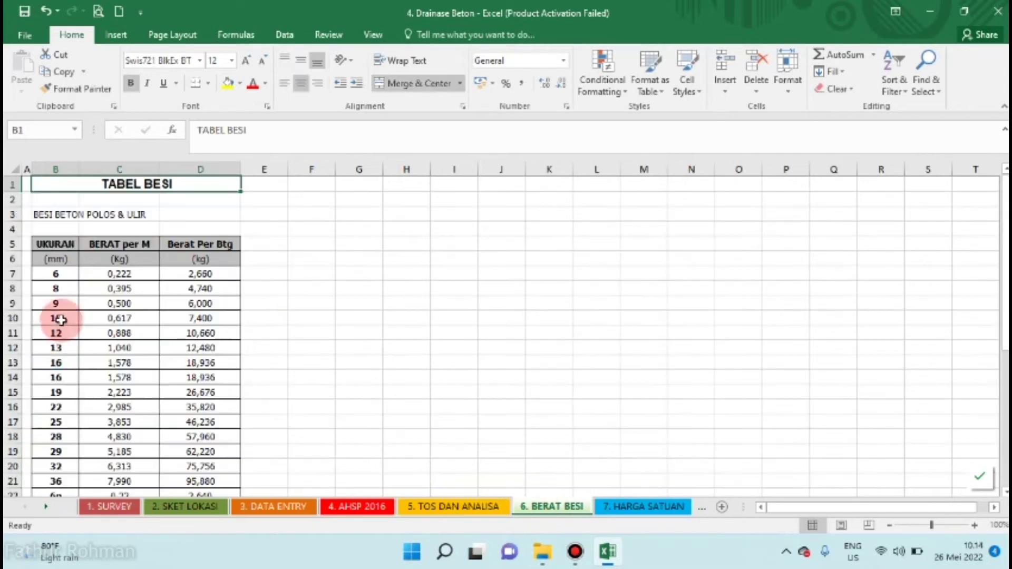
{"action": "left_click", "coordinate": [64, 275]}
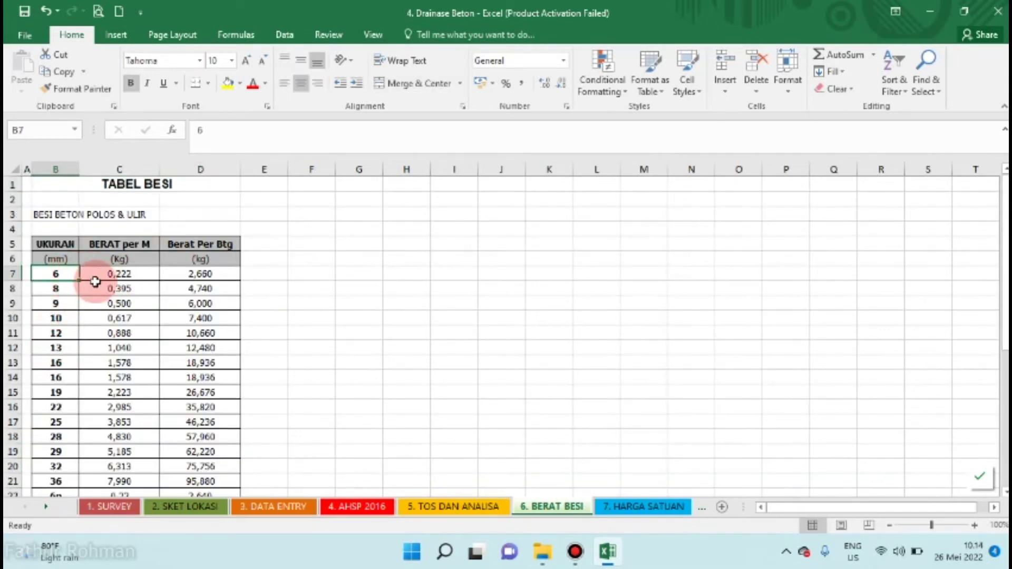
{"action": "left_click", "coordinate": [187, 274]}
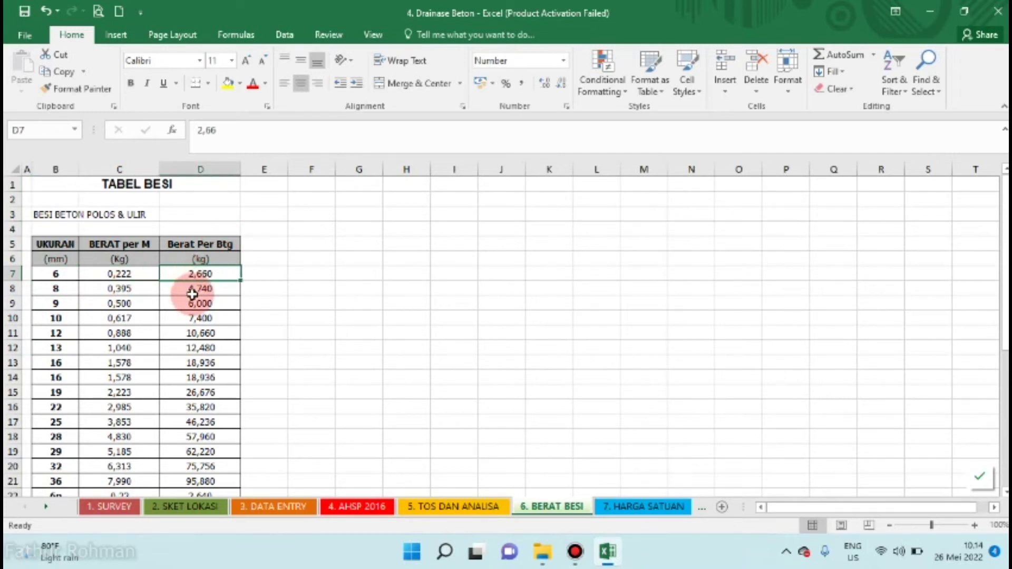
{"action": "key", "text": "Left"}
{"action": "key", "text": "Left"}
{"action": "key", "text": "Right"}
{"action": "key", "text": "Right"}
{"action": "key", "text": "Right"}
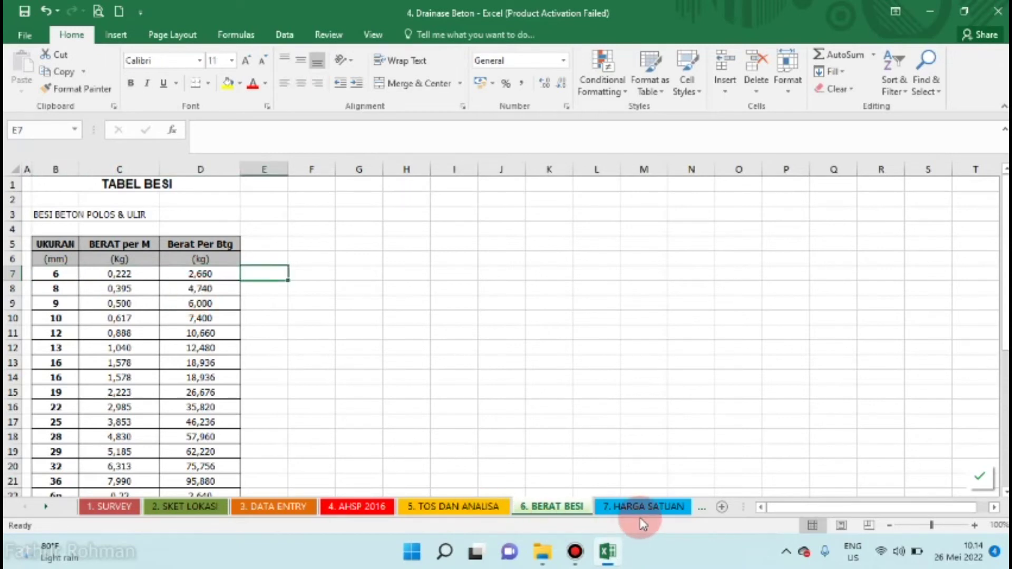
Step: Open the HARGA SATUAN sheet and review the BAHAN items in the Uraian column from Pasir urug to Pedel
{"action": "left_click", "coordinate": [641, 510]}
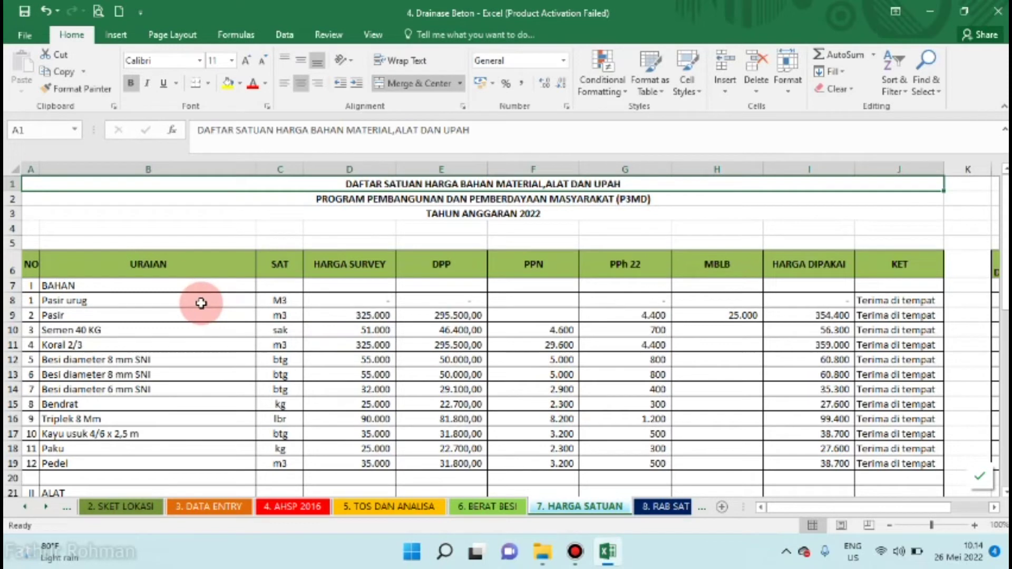
{"action": "left_click", "coordinate": [167, 298]}
{"action": "key", "text": "Down"}
{"action": "key", "text": "Down"}
{"action": "key", "text": "Down"}
{"action": "key", "text": "Down"}
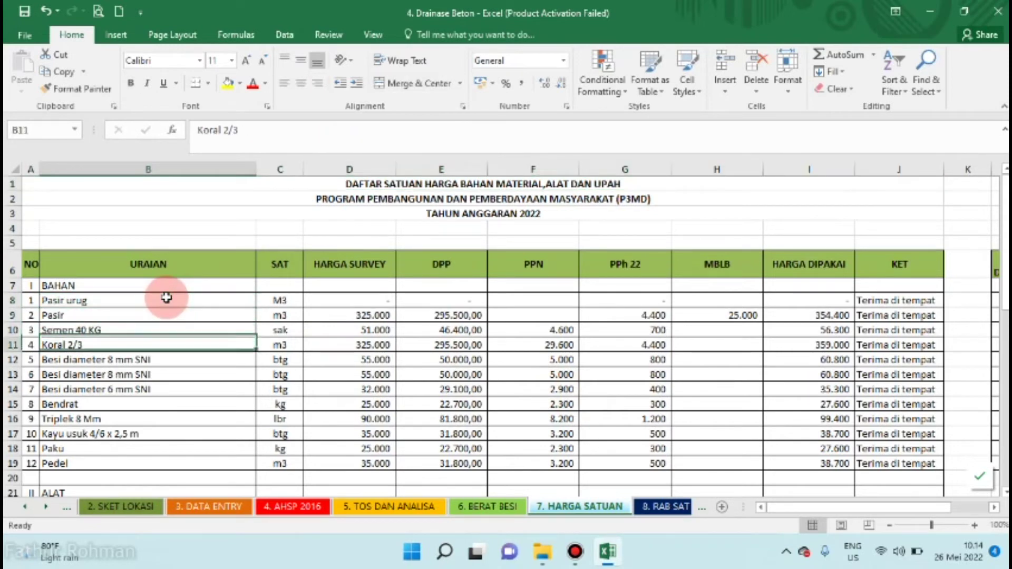
{"action": "key", "text": "Down"}
{"action": "key", "text": "Down"}
{"action": "key", "text": "Down"}
{"action": "key", "text": "Down"}
{"action": "key", "text": "Down"}
{"action": "key", "text": "Down"}
{"action": "key", "text": "Down"}
{"action": "key", "text": "Down"}
{"action": "key", "text": "Down"}
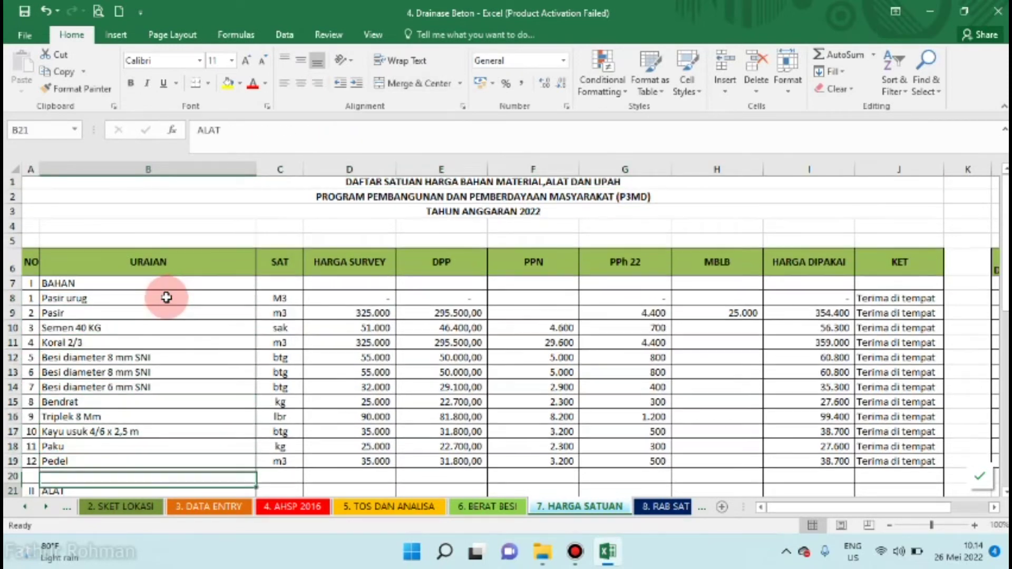
{"action": "key", "text": "Up"}
{"action": "key", "text": "Up"}
{"action": "key", "text": "Up"}
{"action": "key", "text": "Up"}
{"action": "key", "text": "Up"}
{"action": "key", "text": "Up"}
{"action": "key", "text": "Up"}
{"action": "key", "text": "Up"}
{"action": "key", "text": "Up"}
{"action": "key", "text": "Up"}
{"action": "key", "text": "Up"}
{"action": "key", "text": "Up"}
{"action": "key", "text": "Up"}
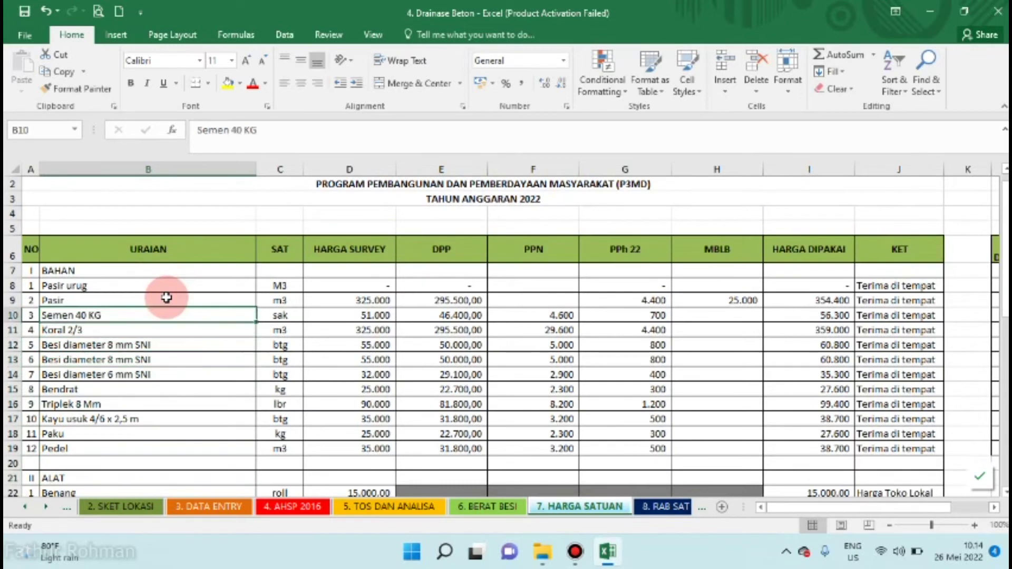
{"action": "key", "text": "Down"}
{"action": "key", "text": "Down"}
{"action": "key", "text": "Down"}
{"action": "key", "text": "Down"}
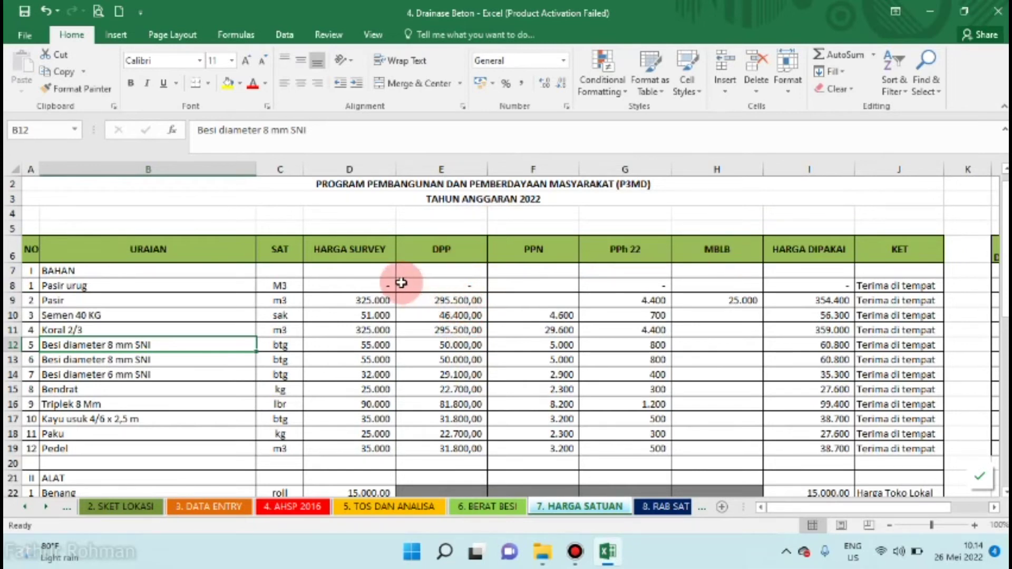
Step: Inspect the Pasir row's Harga Survey, DPP, PPN, PPh 22, MBLB and Harga Dipakai cells in D9:I9
{"action": "left_click", "coordinate": [369, 301]}
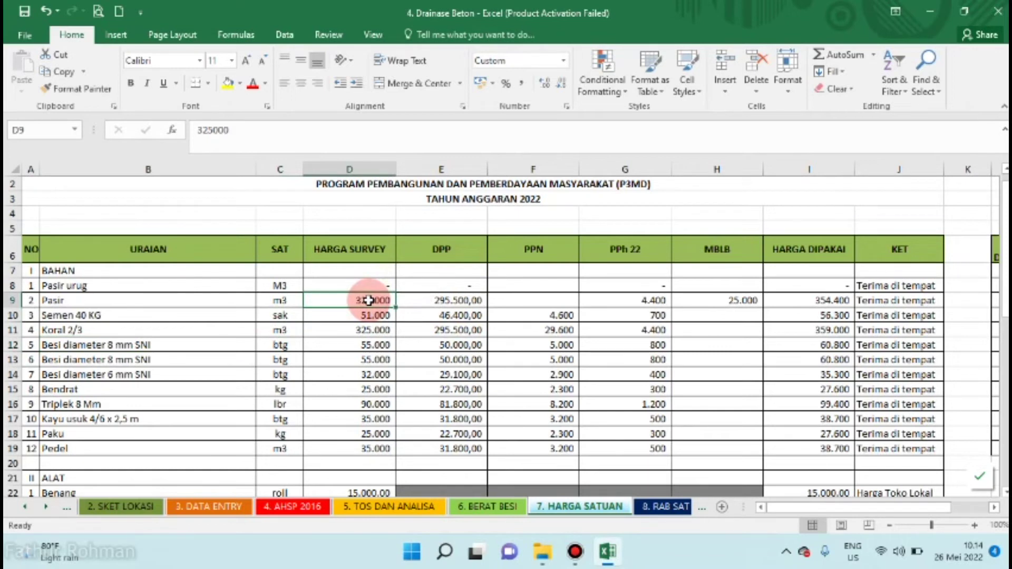
{"action": "left_click", "coordinate": [443, 301]}
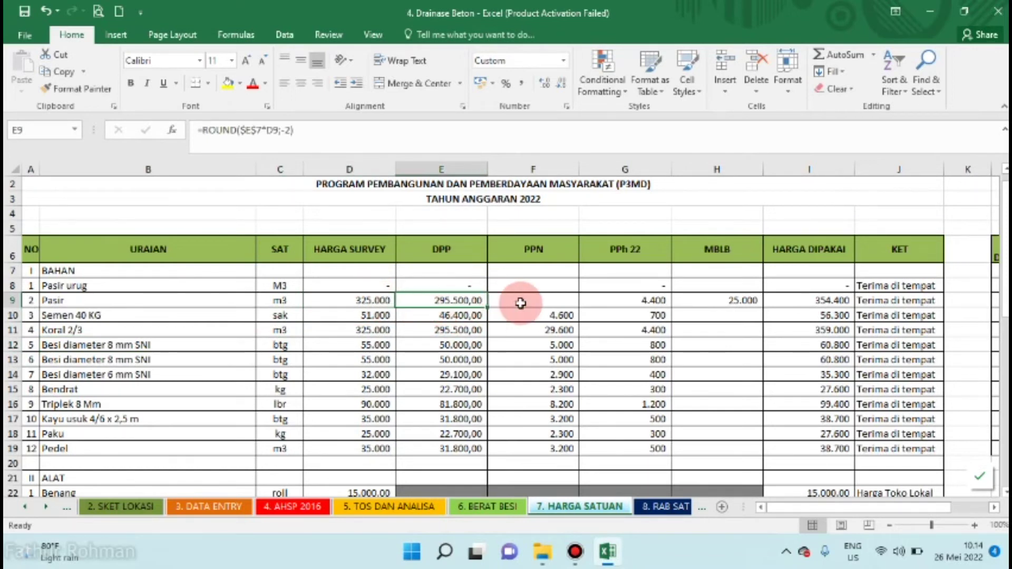
{"action": "left_click", "coordinate": [542, 303]}
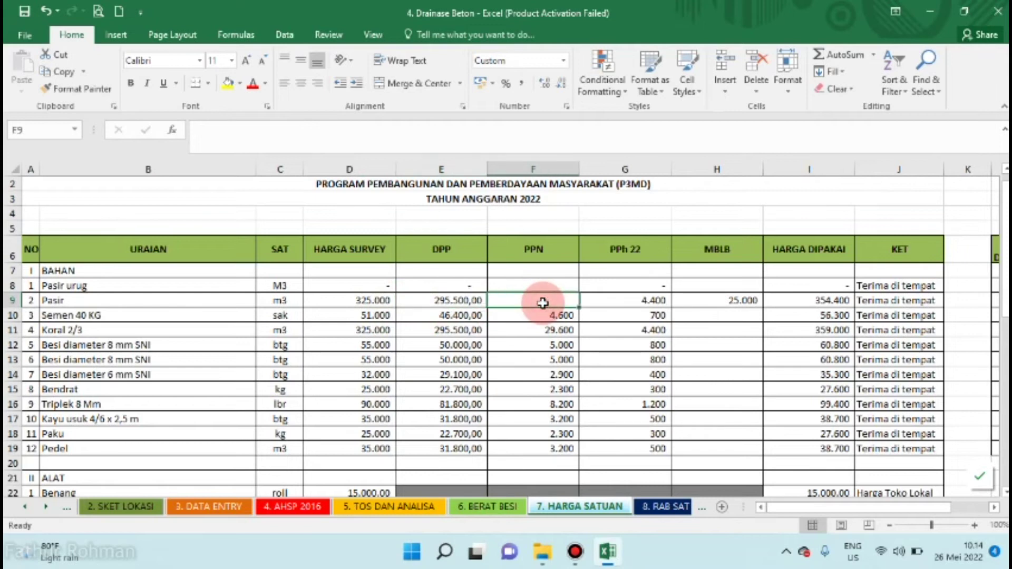
{"action": "key", "text": "Right"}
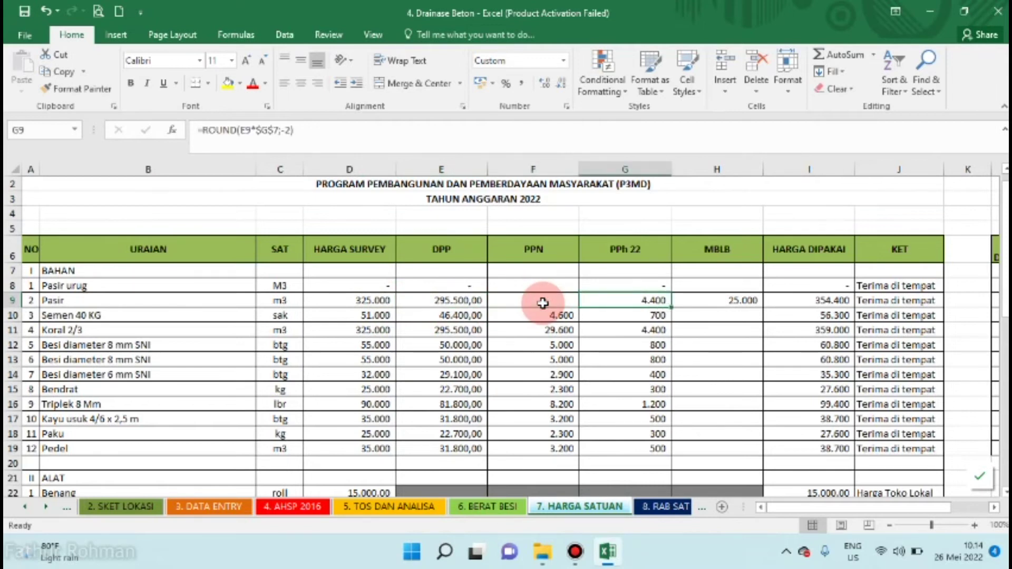
{"action": "key", "text": "Right"}
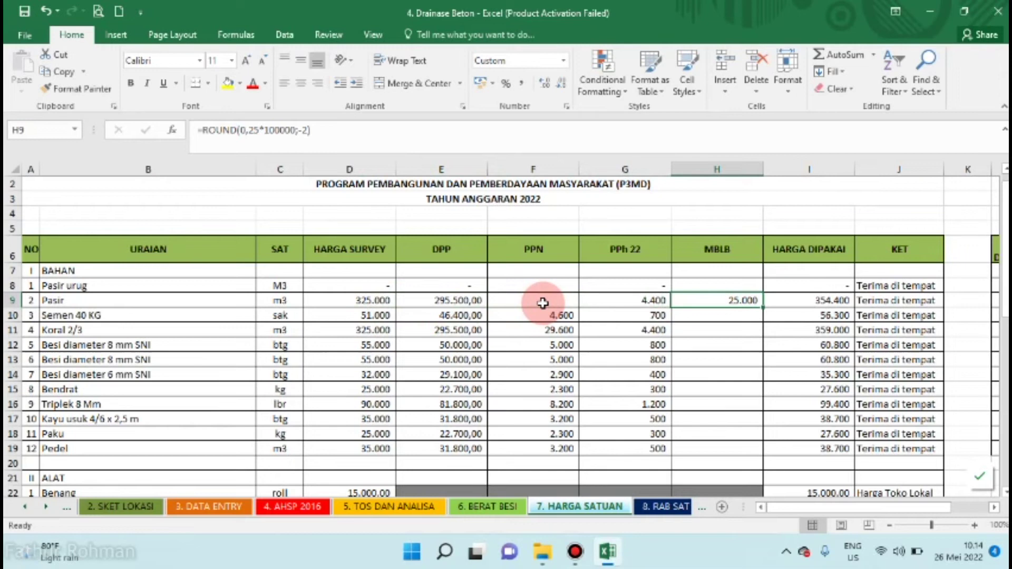
{"action": "key", "text": "Right"}
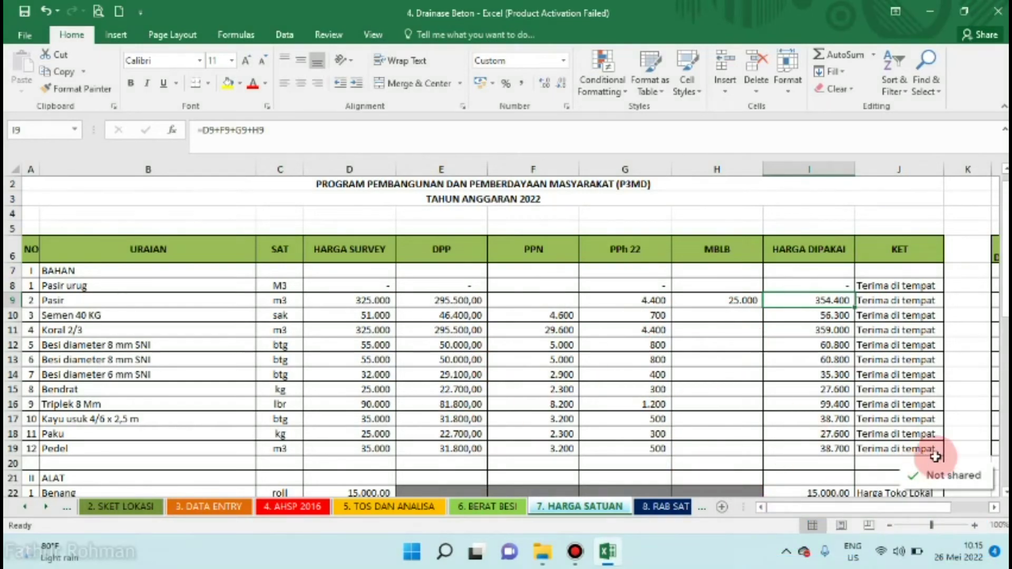
Step: Review the ALAT price list from Benang to Papan Proyek on the HARGA SATUAN sheet
{"action": "left_click_drag", "start_coordinate": [1005, 266], "coordinate": [1006, 261]}
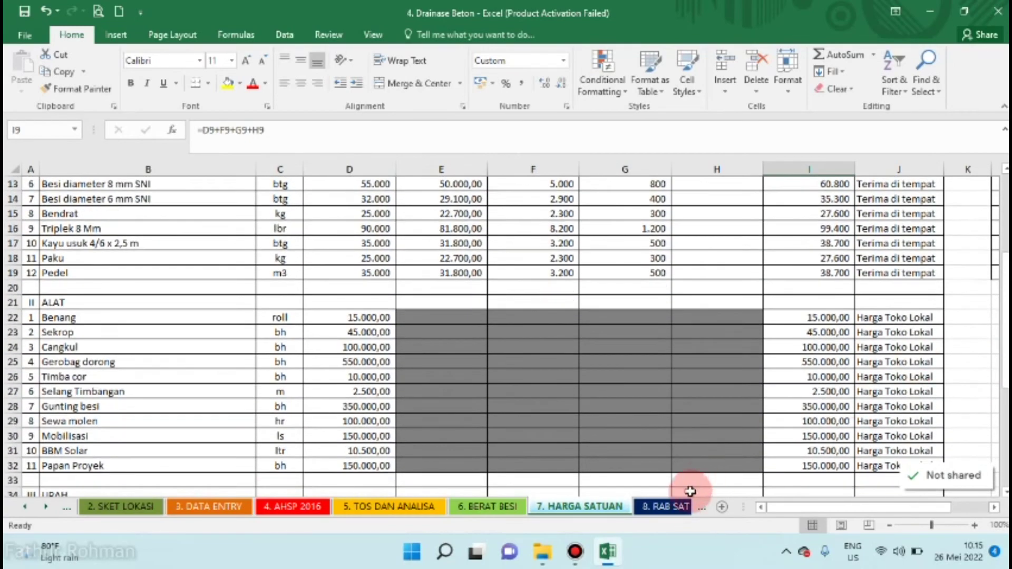
{"action": "left_click", "coordinate": [680, 507]}
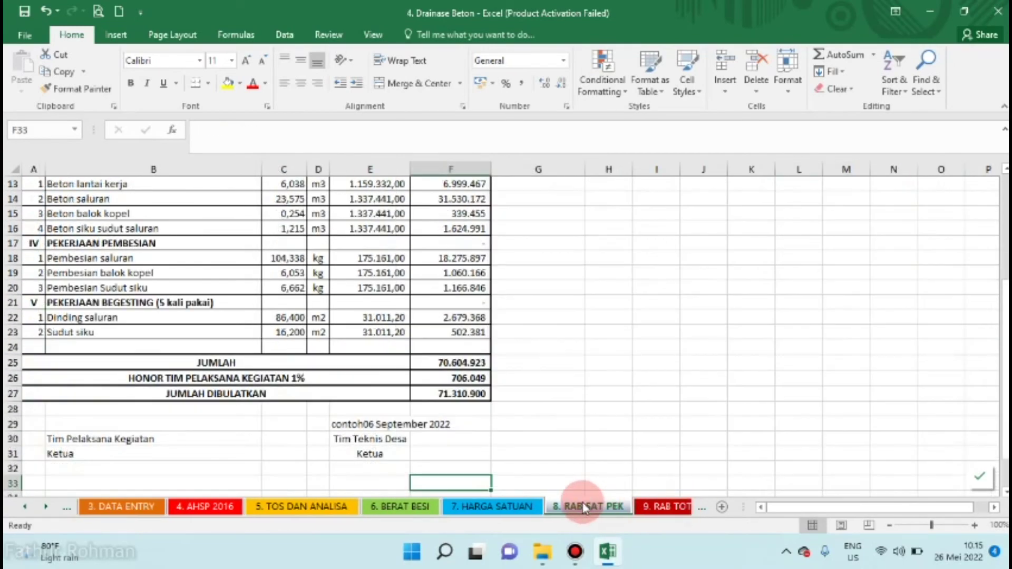
{"action": "left_click", "coordinate": [525, 506]}
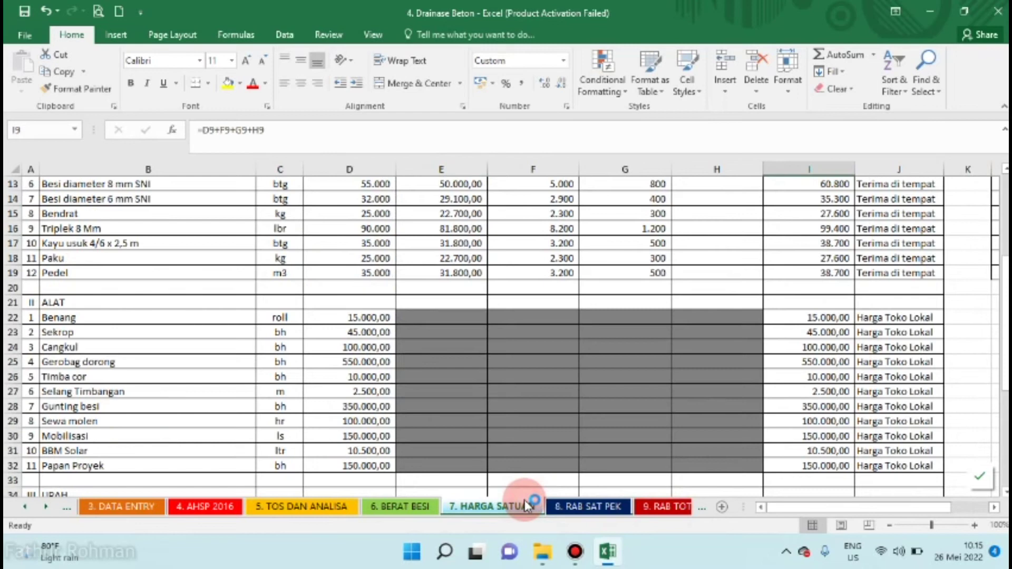
Step: Open the RAB SAT PEK sheet and review its work items from Pekerjaan Persiapan down to the Jumlah Dibulatkan row
{"action": "left_click", "coordinate": [578, 505]}
{"action": "left_click", "coordinate": [320, 343]}
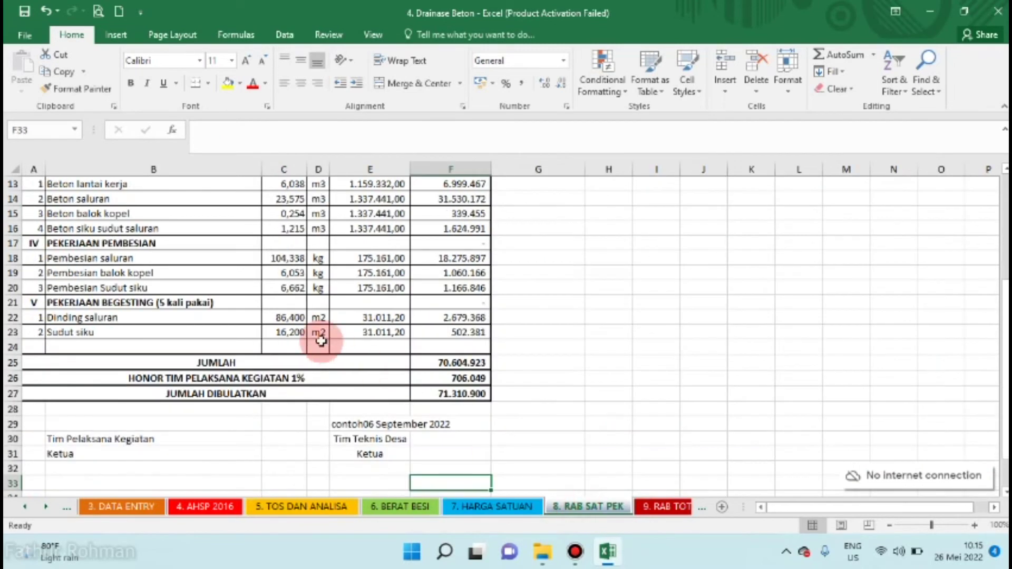
{"action": "key", "text": "Up"}
{"action": "key", "text": "ctrl+Home"}
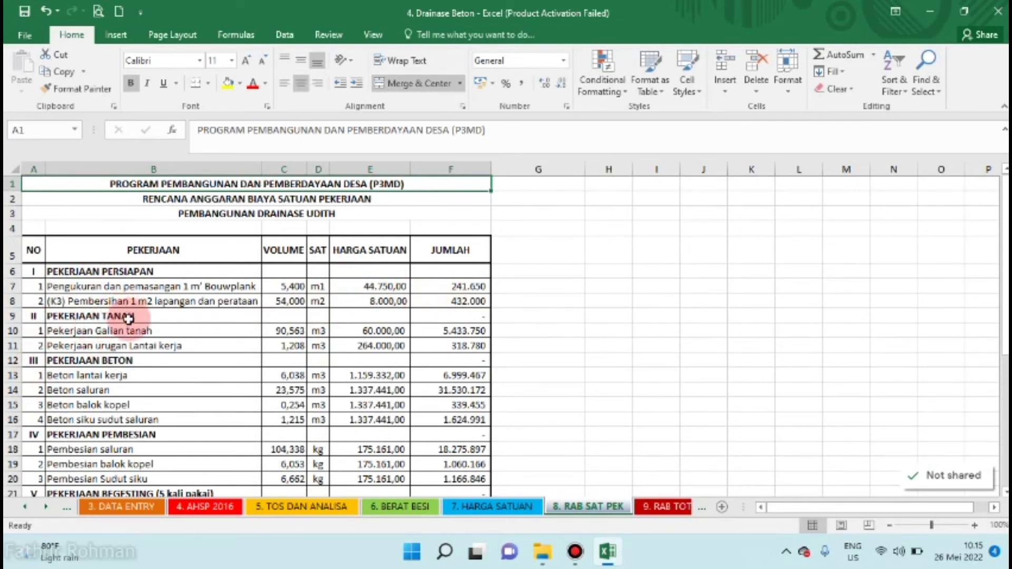
{"action": "left_click", "coordinate": [124, 359]}
{"action": "key", "text": "Down"}
{"action": "key", "text": "Down"}
{"action": "key", "text": "Down"}
{"action": "key", "text": "Down"}
{"action": "key", "text": "Down"}
{"action": "key", "text": "Down"}
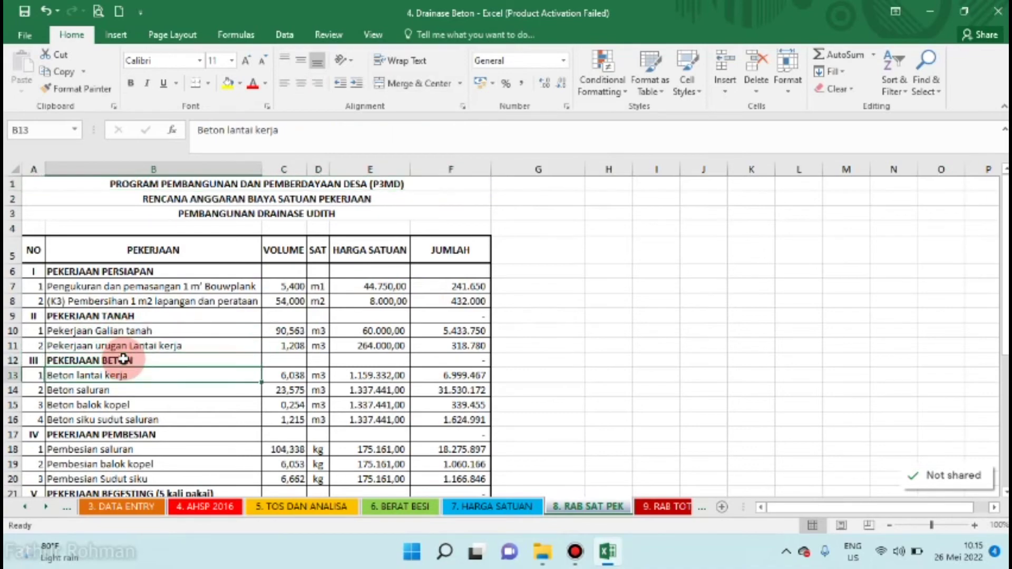
{"action": "key", "text": "Down"}
{"action": "key", "text": "Down"}
{"action": "key", "text": "Down"}
{"action": "key", "text": "Down"}
{"action": "key", "text": "Down"}
{"action": "key", "text": "Down"}
{"action": "key", "text": "Down"}
{"action": "key", "text": "Down"}
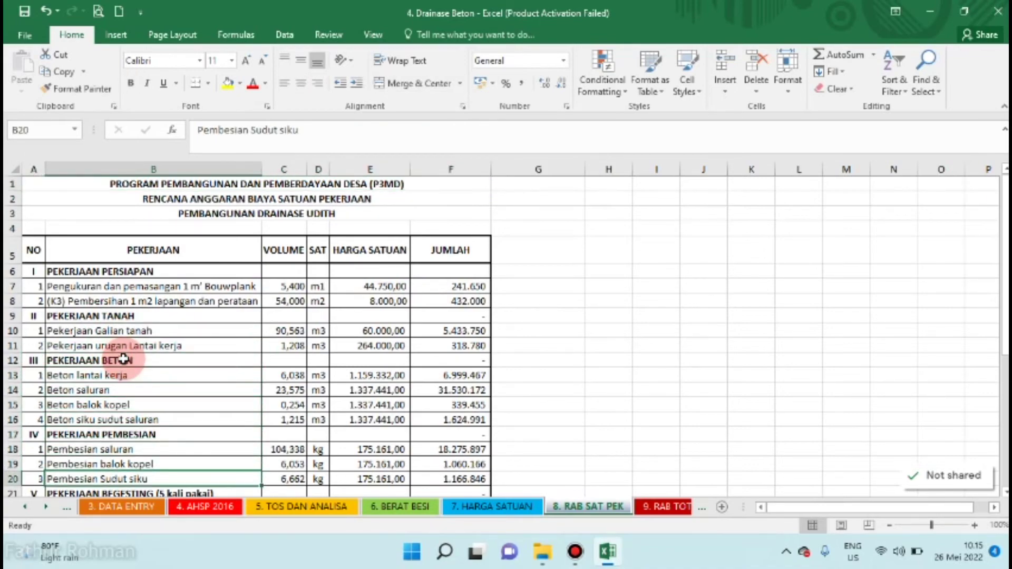
{"action": "key", "text": "Down"}
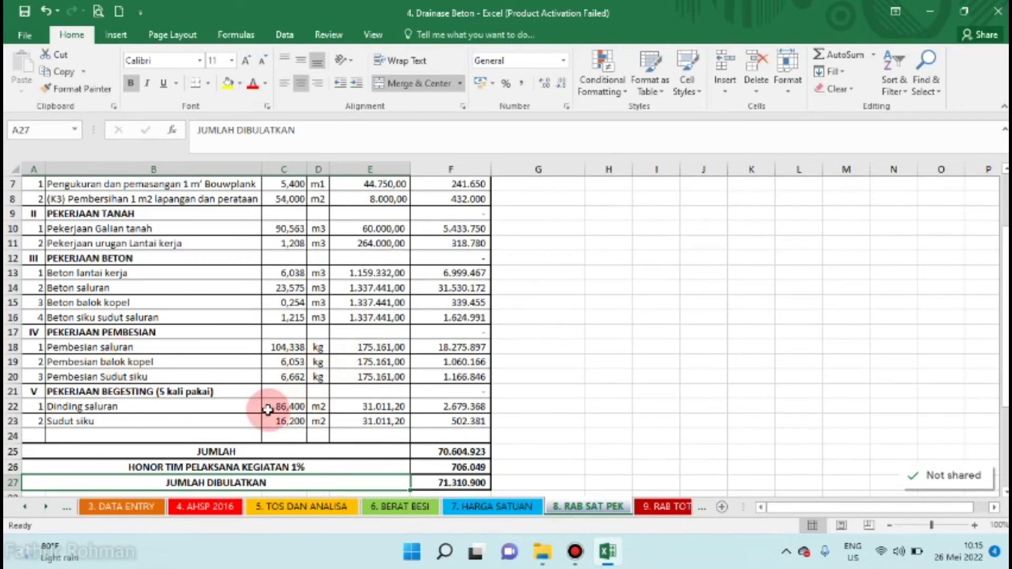
Step: Open the RAB TOTAL sheet and go up to its project heading above the cost table
{"action": "left_click", "coordinate": [662, 506]}
{"action": "left_click", "coordinate": [516, 369]}
{"action": "key", "text": "Up"}
{"action": "key", "text": "Up"}
{"action": "key", "text": "Up"}
{"action": "key", "text": "Up"}
{"action": "key", "text": "Up"}
{"action": "key", "text": "Up"}
{"action": "key", "text": "Up"}
{"action": "key", "text": "Up"}
{"action": "key", "text": "Up"}
{"action": "key", "text": "Up"}
{"action": "key", "text": "Up"}
{"action": "key", "text": "Up"}
{"action": "key", "text": "Up"}
{"action": "key", "text": "Up"}
{"action": "key", "text": "Up"}
{"action": "key", "text": "Up"}
{"action": "key", "text": "Up"}
{"action": "key", "text": "Up"}
{"action": "key", "text": "Up"}
{"action": "key", "text": "Up"}
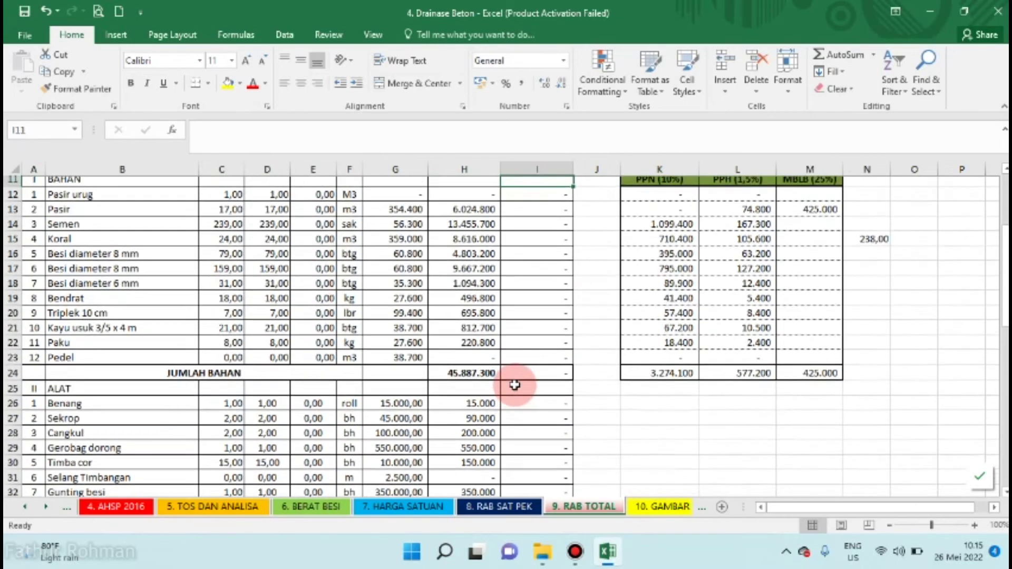
{"action": "key", "text": "Up"}
{"action": "key", "text": "Up"}
{"action": "key", "text": "Up"}
{"action": "key", "text": "Up"}
{"action": "key", "text": "Up"}
{"action": "key", "text": "Up"}
{"action": "key", "text": "Up"}
{"action": "key", "text": "Up"}
{"action": "key", "text": "Up"}
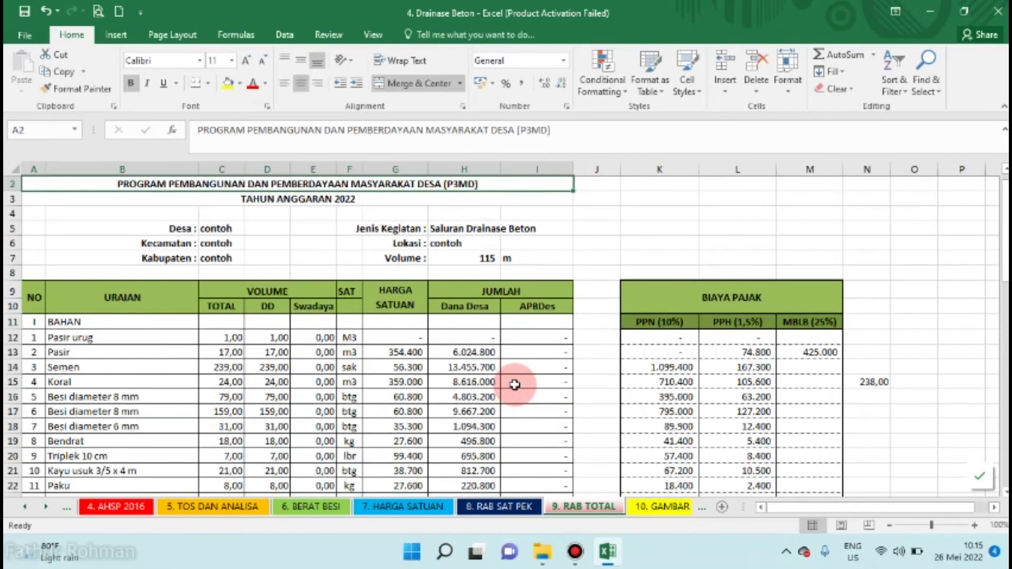
Step: Review the BAHAN items on the RAB TOTAL sheet from Pasir urug down to the Jumlah Bahan row
{"action": "key", "text": "Down"}
{"action": "key", "text": "Down"}
{"action": "key", "text": "Down"}
{"action": "key", "text": "Down"}
{"action": "key", "text": "Down"}
{"action": "key", "text": "Down"}
{"action": "key", "text": "Down"}
{"action": "key", "text": "Down"}
{"action": "key", "text": "Down"}
{"action": "key", "text": "Down"}
{"action": "key", "text": "Down"}
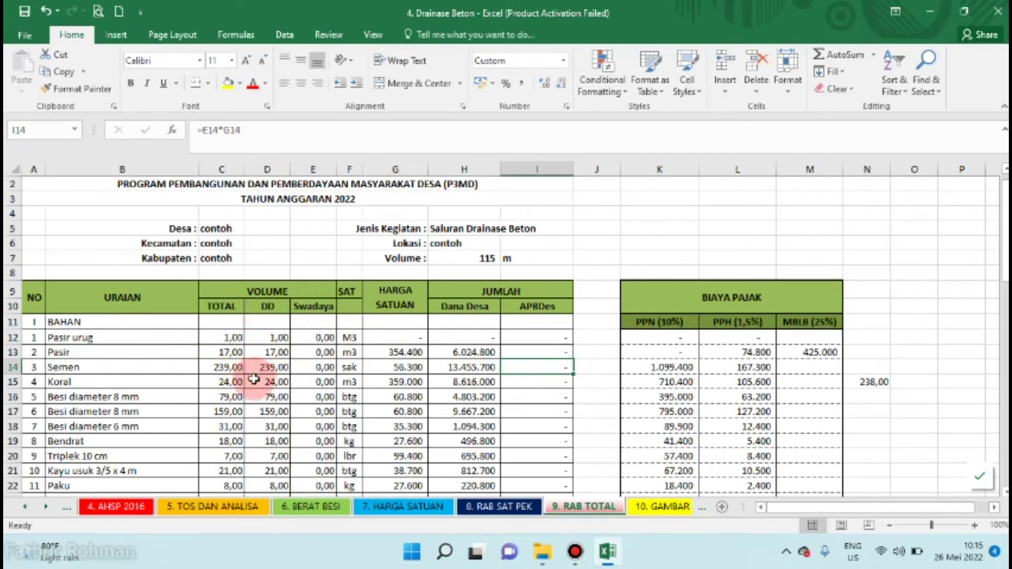
{"action": "key", "text": "Down"}
{"action": "key", "text": "Down"}
{"action": "key", "text": "Down"}
{"action": "key", "text": "Down"}
{"action": "key", "text": "Down"}
{"action": "key", "text": "Down"}
{"action": "key", "text": "Down"}
{"action": "key", "text": "Down"}
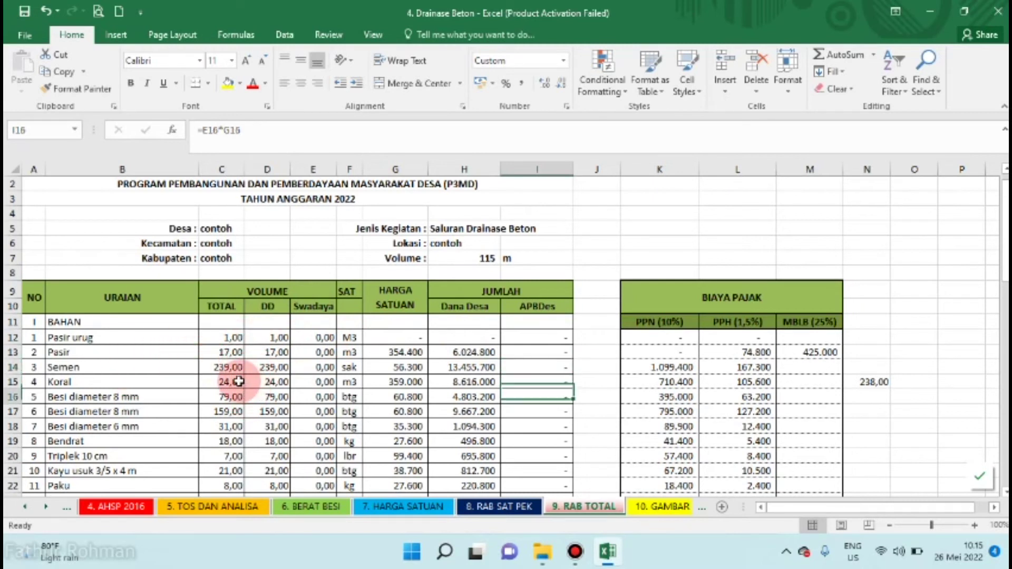
{"action": "key", "text": "Down"}
{"action": "key", "text": "Down"}
{"action": "key", "text": "Down"}
{"action": "key", "text": "Down"}
{"action": "key", "text": "Down"}
{"action": "key", "text": "Down"}
{"action": "key", "text": "Down"}
{"action": "key", "text": "Down"}
{"action": "key", "text": "Down"}
{"action": "key", "text": "Down"}
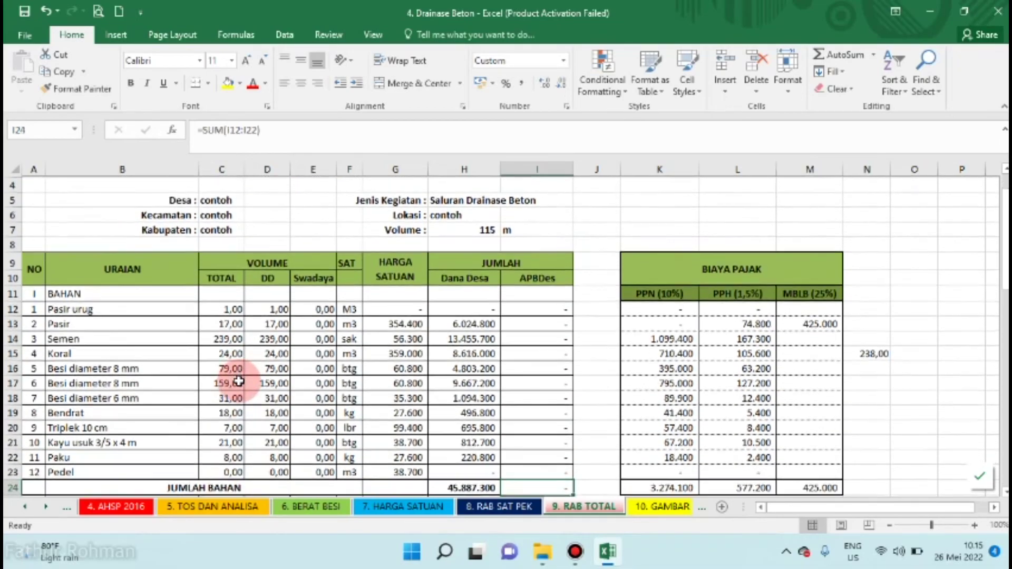
Step: Review the ALAT and UPAH items and the closing cost rows down to Honorarium Timlak 1%
{"action": "key", "text": "Down"}
{"action": "key", "text": "Down"}
{"action": "key", "text": "Down"}
{"action": "key", "text": "Down"}
{"action": "key", "text": "Down"}
{"action": "key", "text": "Down"}
{"action": "key", "text": "Down"}
{"action": "key", "text": "Down"}
{"action": "key", "text": "Down"}
{"action": "key", "text": "Down"}
{"action": "key", "text": "Down"}
{"action": "key", "text": "Down"}
{"action": "key", "text": "Down"}
{"action": "key", "text": "Down"}
{"action": "key", "text": "Down"}
{"action": "key", "text": "Down"}
{"action": "key", "text": "Down"}
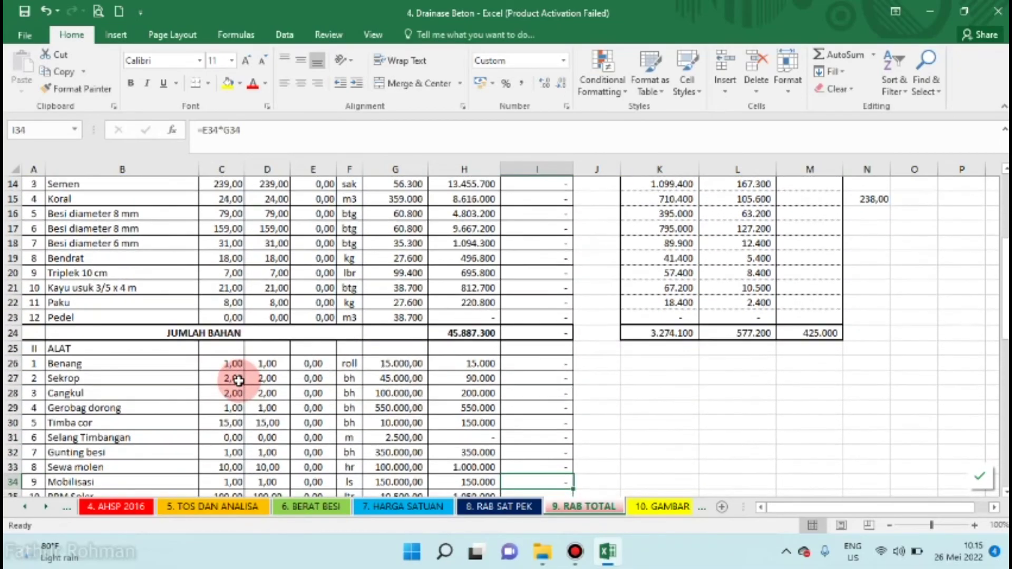
{"action": "key", "text": "Down"}
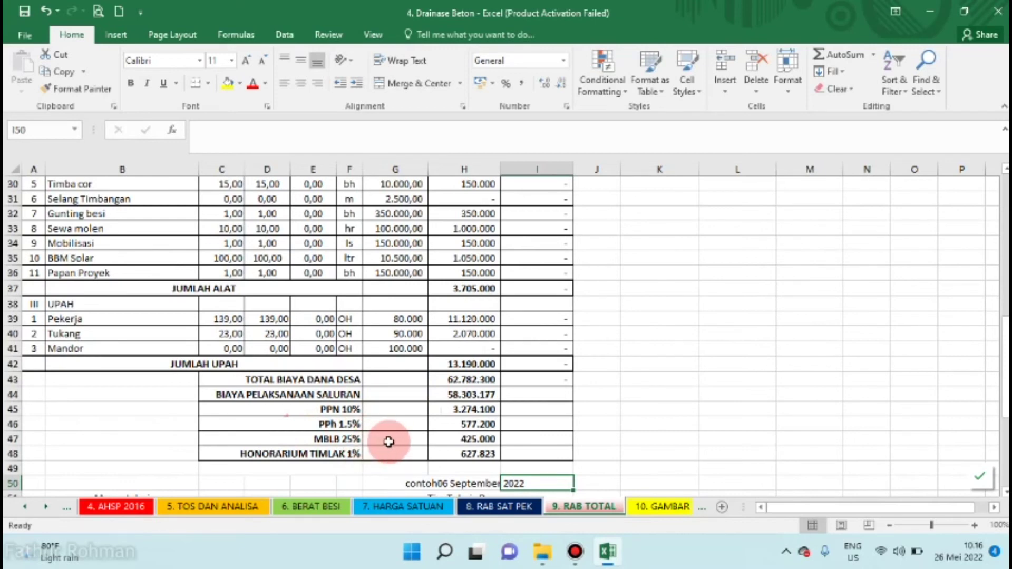
Step: Open the GAMBAR sheet and examine the Potongan Melintang drawing from its title down to the Lantai kerja layer
{"action": "left_click", "coordinate": [662, 507]}
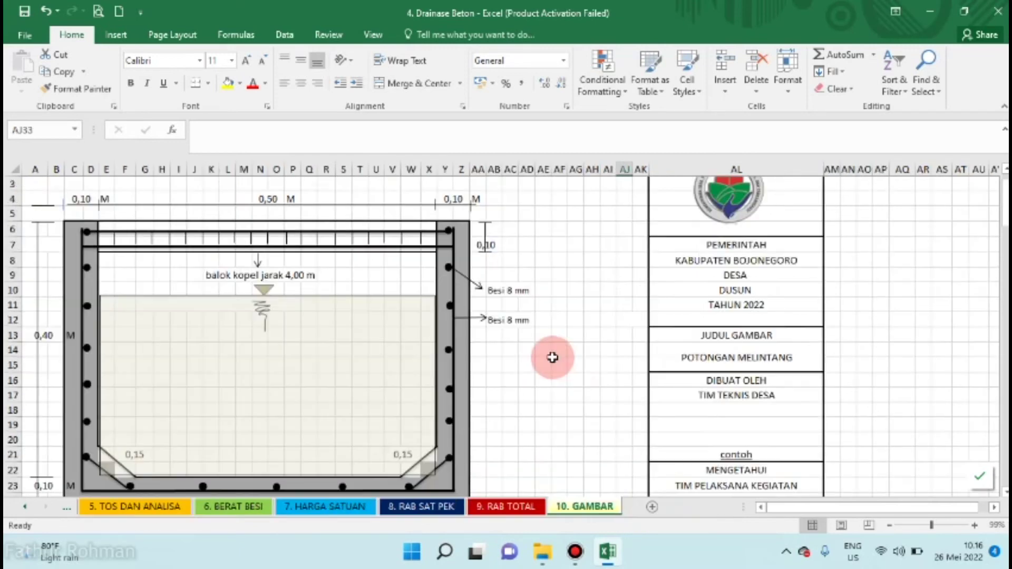
{"action": "key", "text": "ctrl+Up"}
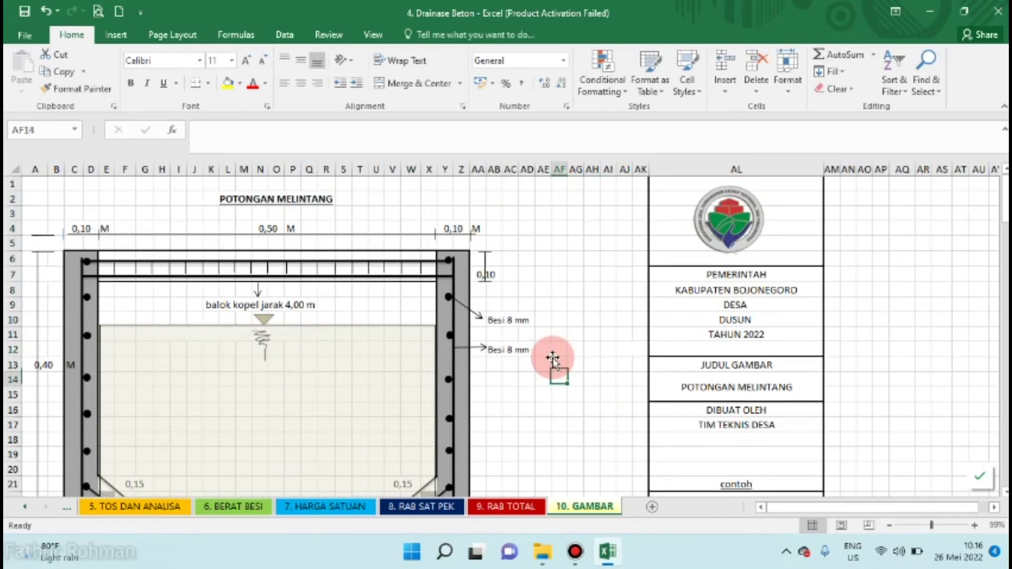
{"action": "key", "text": "Down"}
{"action": "key", "text": "Down"}
{"action": "key", "text": "Down"}
{"action": "key", "text": "Down"}
{"action": "key", "text": "Down"}
{"action": "key", "text": "Down"}
{"action": "key", "text": "Down"}
{"action": "key", "text": "Down"}
{"action": "key", "text": "Down"}
{"action": "key", "text": "Down"}
{"action": "key", "text": "Down"}
{"action": "key", "text": "Down"}
{"action": "key", "text": "Down"}
{"action": "key", "text": "Down"}
{"action": "key", "text": "Down"}
{"action": "key", "text": "Down"}
{"action": "key", "text": "Down"}
{"action": "key", "text": "Down"}
{"action": "key", "text": "Down"}
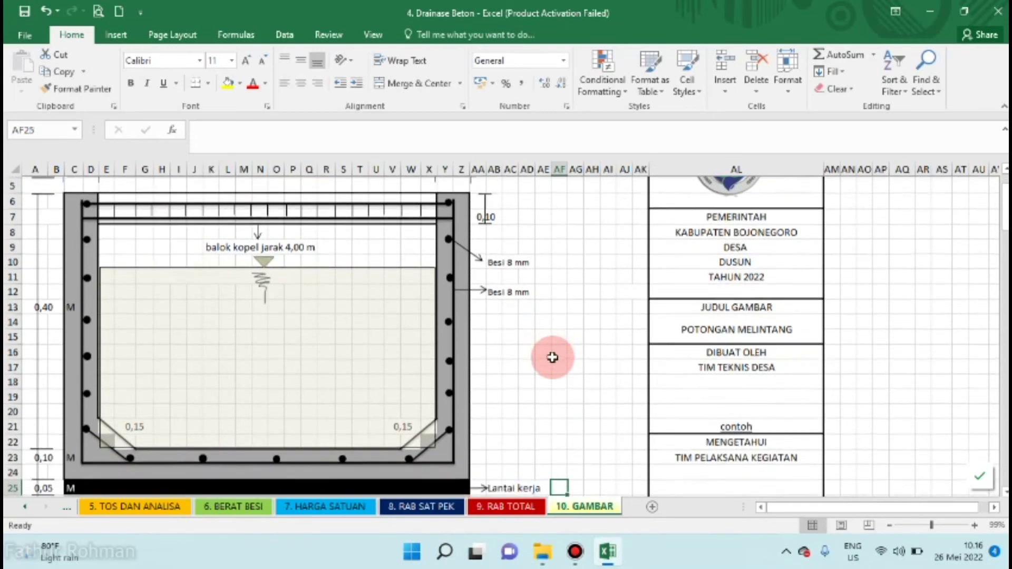
Step: Examine the Tampak Atas drawing and point out a coupling beam by selecting cells P39:P47
{"action": "scroll", "coordinate": [553, 357], "scroll_direction": "down", "scroll_amount": 4}
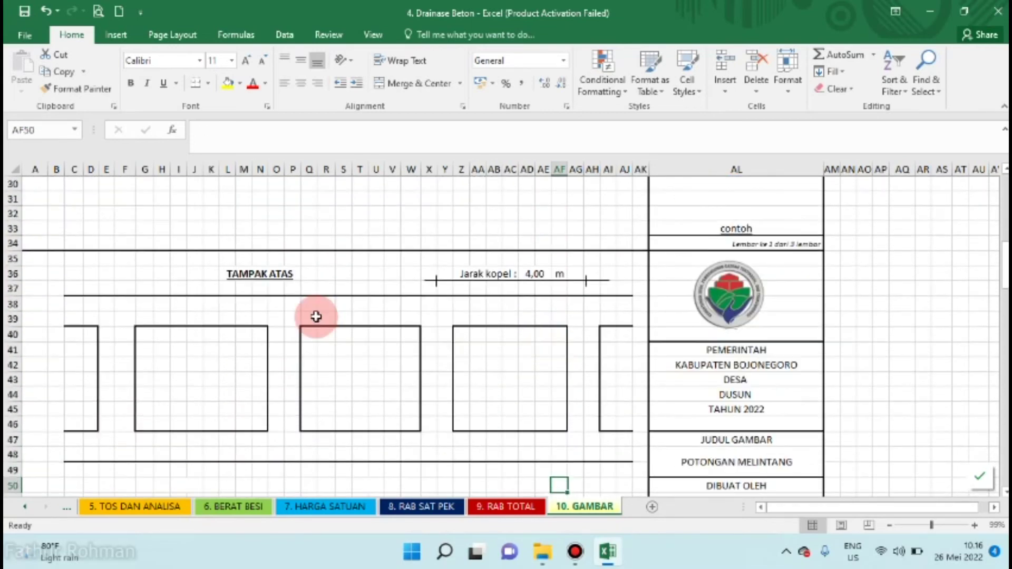
{"action": "left_click", "coordinate": [287, 317]}
{"action": "left_click_drag", "start_coordinate": [287, 316], "coordinate": [292, 438]}
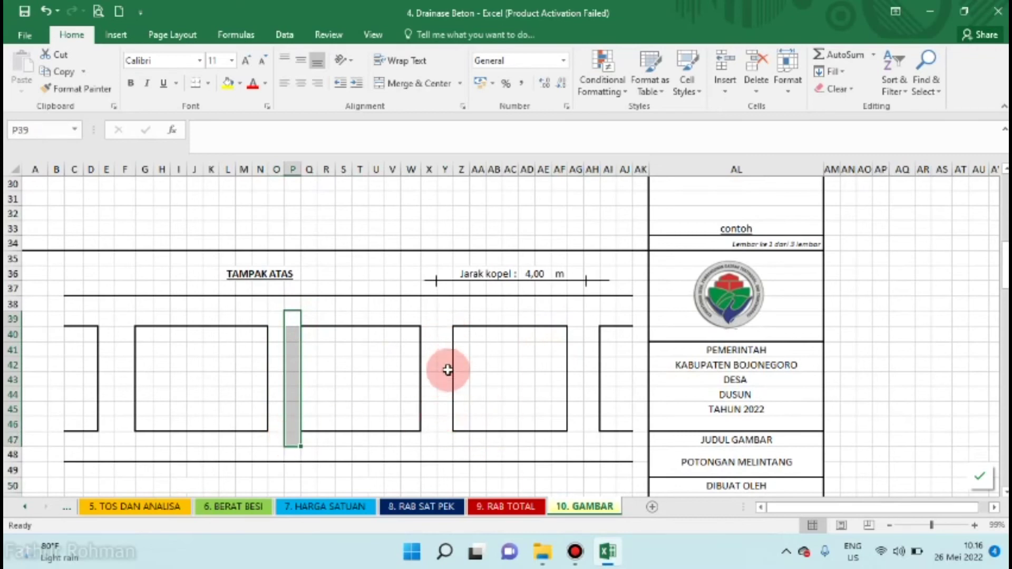
{"action": "key", "text": "ctrl+z"}
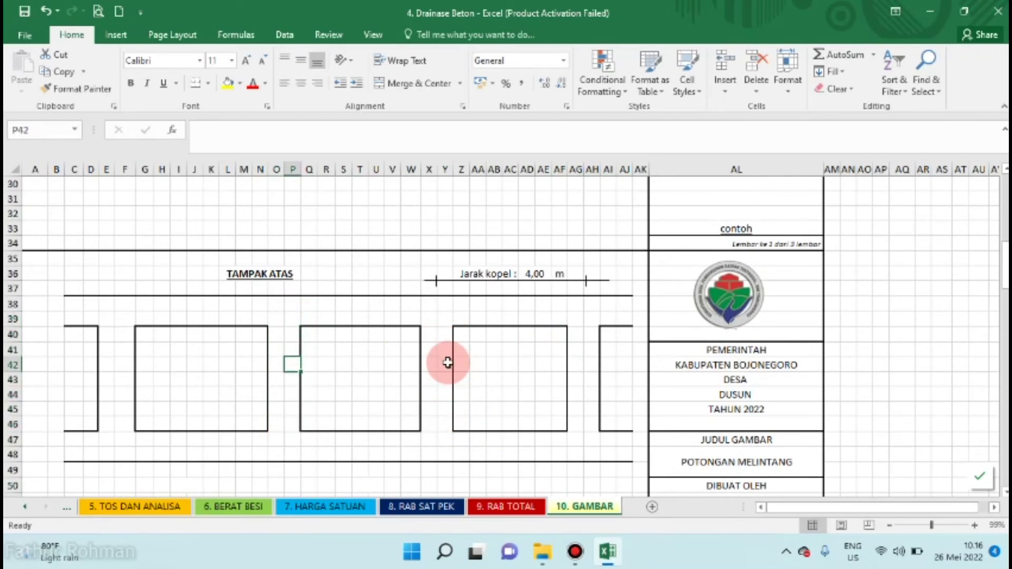
Step: Review the Pembesian Balok kopel detail with its reinforcement list and the Jarak balok kopel entry
{"action": "key", "text": "Down"}
{"action": "key", "text": "Down"}
{"action": "key", "text": "Down"}
{"action": "key", "text": "Down"}
{"action": "key", "text": "Down"}
{"action": "key", "text": "Down"}
{"action": "key", "text": "Down"}
{"action": "key", "text": "Down"}
{"action": "key", "text": "Down"}
{"action": "key", "text": "Down"}
{"action": "key", "text": "Down"}
{"action": "key", "text": "Down"}
{"action": "key", "text": "Down"}
{"action": "key", "text": "Down"}
{"action": "key", "text": "Down"}
{"action": "key", "text": "Down"}
{"action": "key", "text": "Down"}
{"action": "key", "text": "Down"}
{"action": "key", "text": "Down"}
{"action": "key", "text": "Down"}
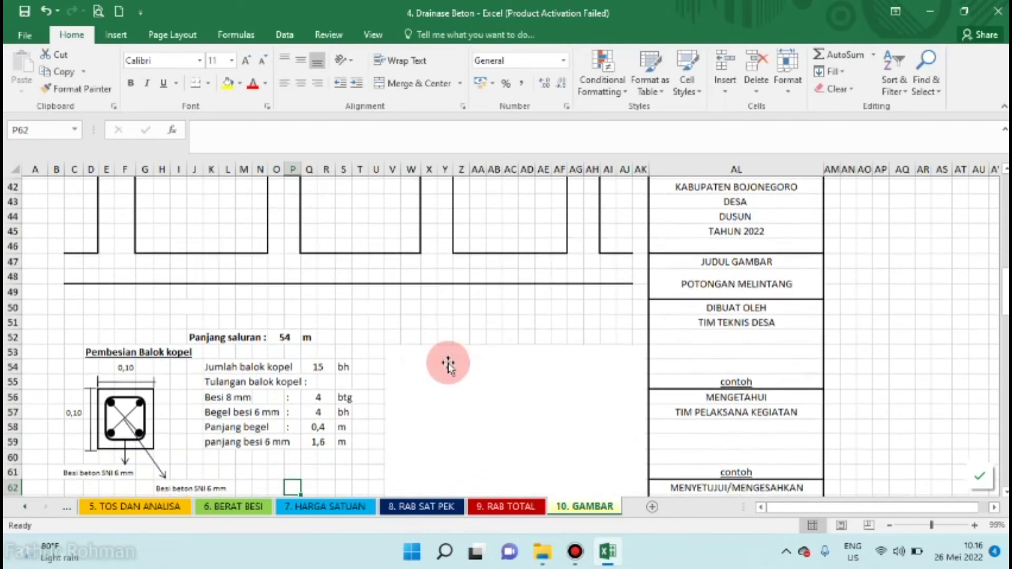
{"action": "key", "text": "Down"}
{"action": "key", "text": "Down"}
{"action": "key", "text": "Down"}
{"action": "key", "text": "Down"}
{"action": "key", "text": "Down"}
{"action": "key", "text": "Down"}
{"action": "key", "text": "Down"}
{"action": "key", "text": "Down"}
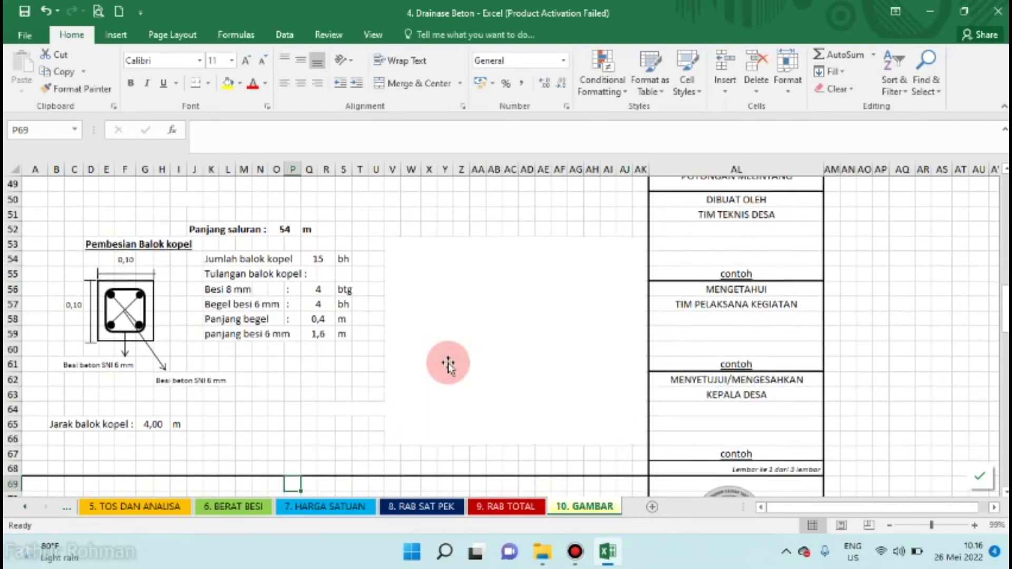
Step: Examine the Detail Saluran drawing and the Detail Penulangan Saluran dan Kopel drawings
{"action": "key", "text": "Down"}
{"action": "key", "text": "Down"}
{"action": "key", "text": "Down"}
{"action": "key", "text": "Down"}
{"action": "key", "text": "Down"}
{"action": "key", "text": "Down"}
{"action": "key", "text": "Down"}
{"action": "key", "text": "Down"}
{"action": "key", "text": "Down"}
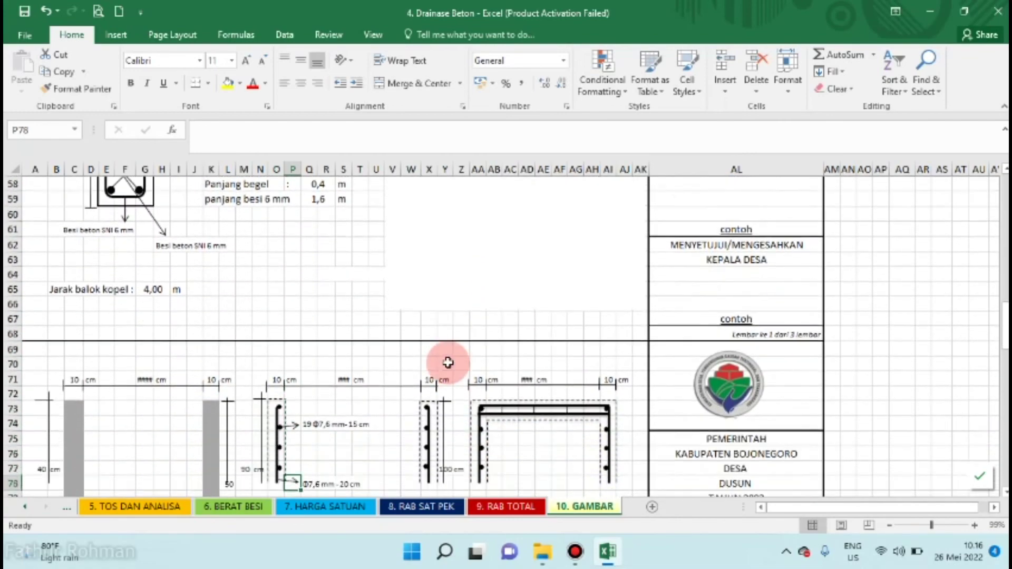
{"action": "key", "text": "Down"}
{"action": "key", "text": "Down"}
{"action": "key", "text": "Down"}
{"action": "key", "text": "Down"}
{"action": "key", "text": "Down"}
{"action": "key", "text": "Down"}
{"action": "key", "text": "Down"}
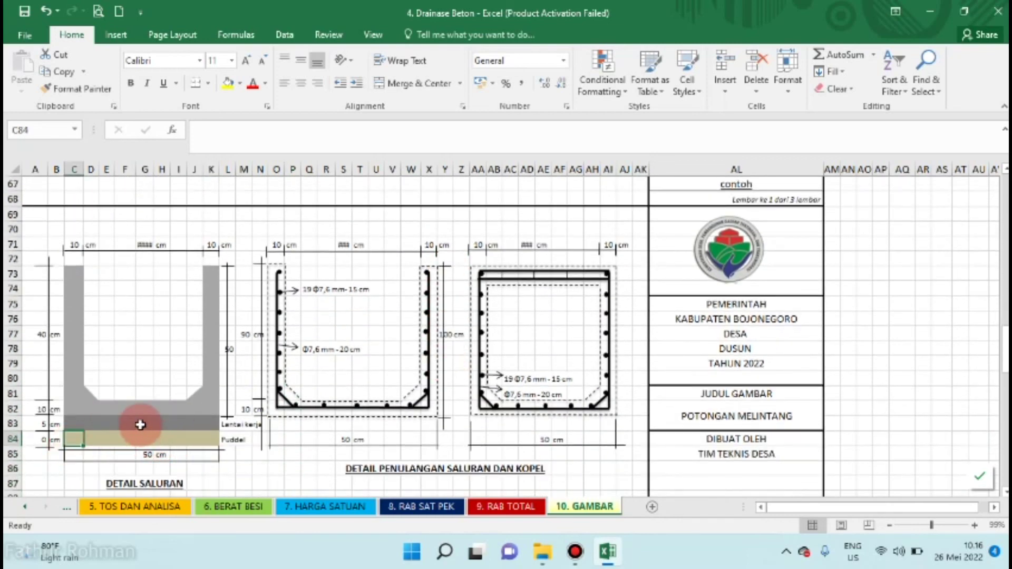
Step: Review the drawings below Detail Saluran, down to the Lay Out Plan and Potongan Melintang Saluran
{"action": "key", "text": "Down"}
{"action": "key", "text": "Down"}
{"action": "key", "text": "Down"}
{"action": "key", "text": "Down"}
{"action": "key", "text": "Down"}
{"action": "key", "text": "Down"}
{"action": "key", "text": "Down"}
{"action": "key", "text": "Down"}
{"action": "key", "text": "Down"}
{"action": "key", "text": "Down"}
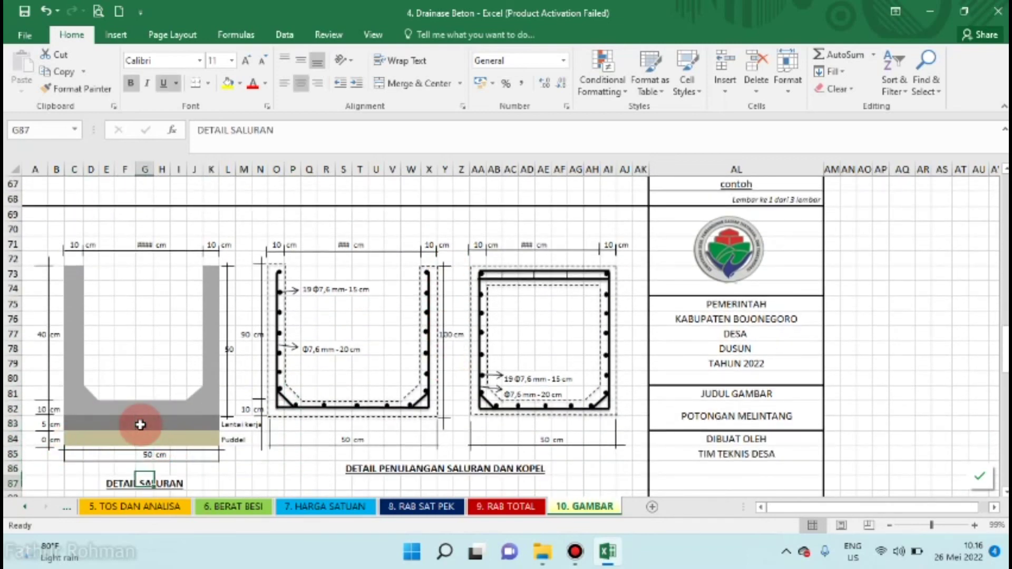
{"action": "key", "text": "Down"}
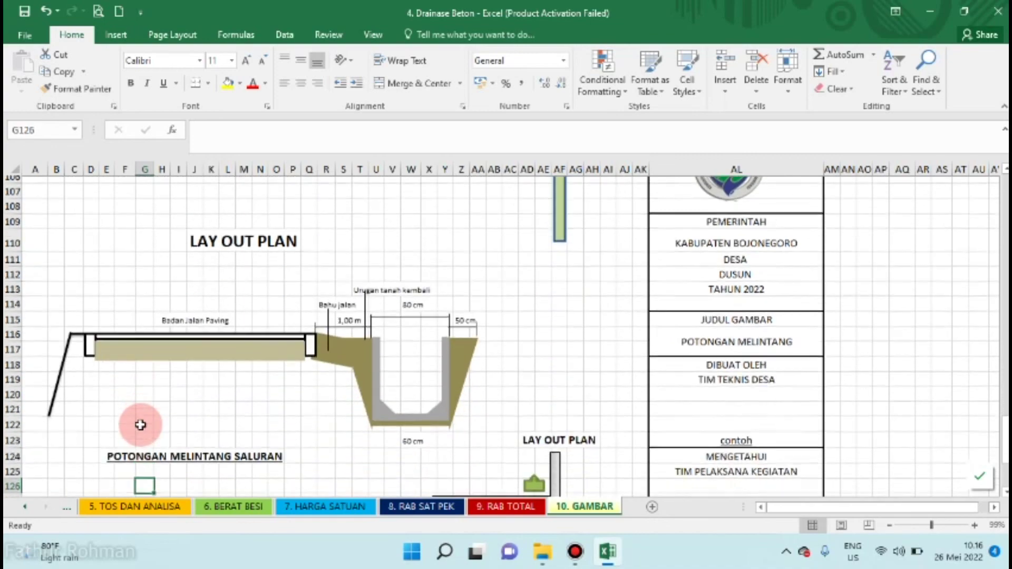
Step: Review the project-location Lay Out Plan and the approval blocks down to the end of the drawing sheet
{"action": "key", "text": "Down"}
{"action": "key", "text": "Down"}
{"action": "key", "text": "Down"}
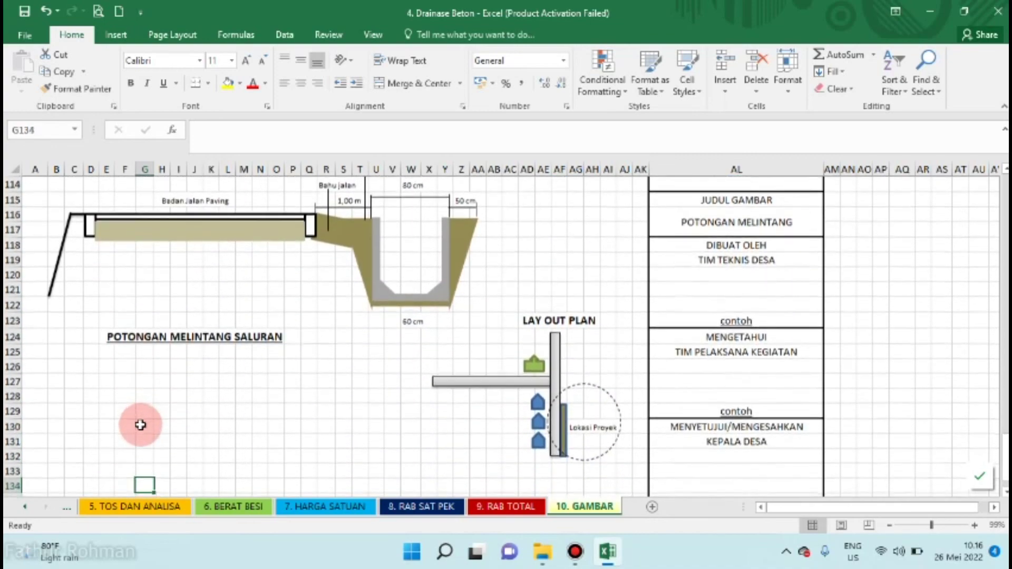
{"action": "key", "text": "Down"}
{"action": "key", "text": "Down"}
{"action": "key", "text": "Down"}
{"action": "key", "text": "Down"}
{"action": "key", "text": "Down"}
{"action": "key", "text": "Down"}
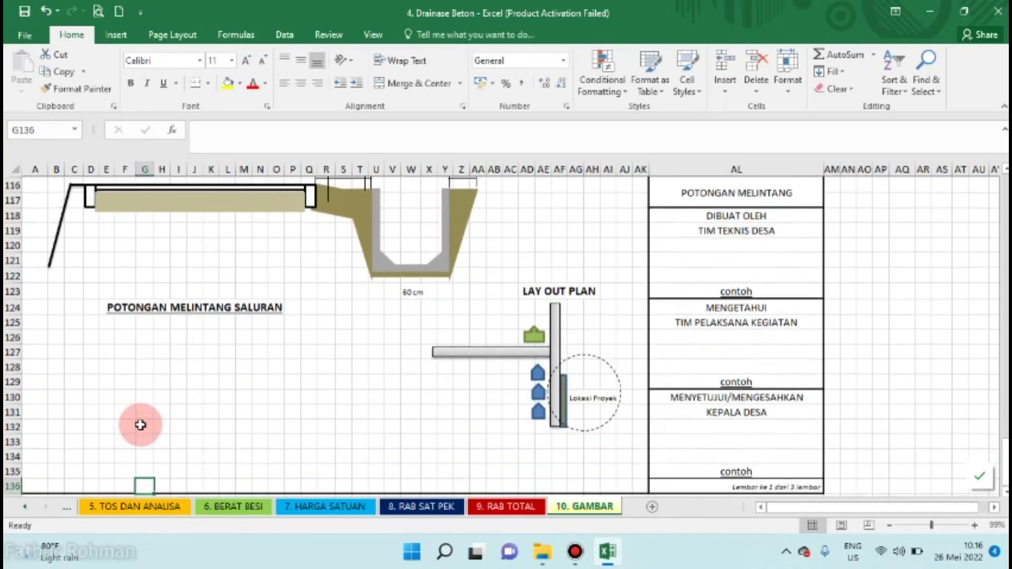
{"action": "key", "text": "Down"}
{"action": "key", "text": "Down"}
{"action": "key", "text": "Down"}
{"action": "key", "text": "Down"}
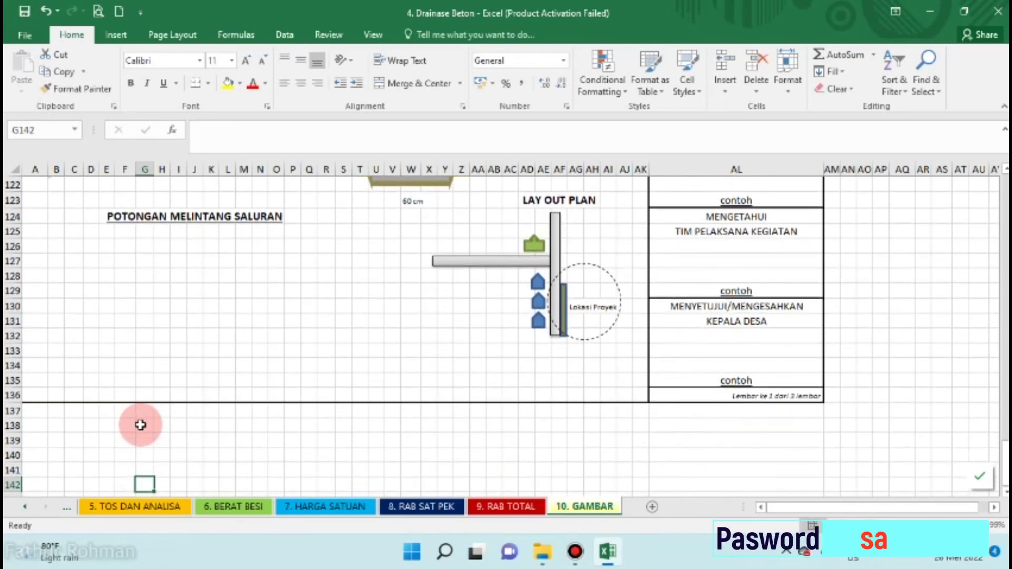
Step: Re-examine the Potongan Melintang Saluran cross-section with its road, shoulder and backfill labels and channel dimensions
{"action": "key", "text": "Up"}
{"action": "key", "text": "Up"}
{"action": "key", "text": "Up"}
{"action": "key", "text": "Up"}
{"action": "key", "text": "Up"}
{"action": "key", "text": "Up"}
{"action": "key", "text": "Up"}
{"action": "key", "text": "Up"}
{"action": "key", "text": "Up"}
{"action": "key", "text": "Up"}
{"action": "key", "text": "Up"}
{"action": "key", "text": "Up"}
{"action": "key", "text": "Up"}
{"action": "key", "text": "Up"}
{"action": "key", "text": "Up"}
{"action": "key", "text": "Up"}
{"action": "key", "text": "Up"}
{"action": "key", "text": "Up"}
{"action": "key", "text": "Up"}
{"action": "key", "text": "Up"}
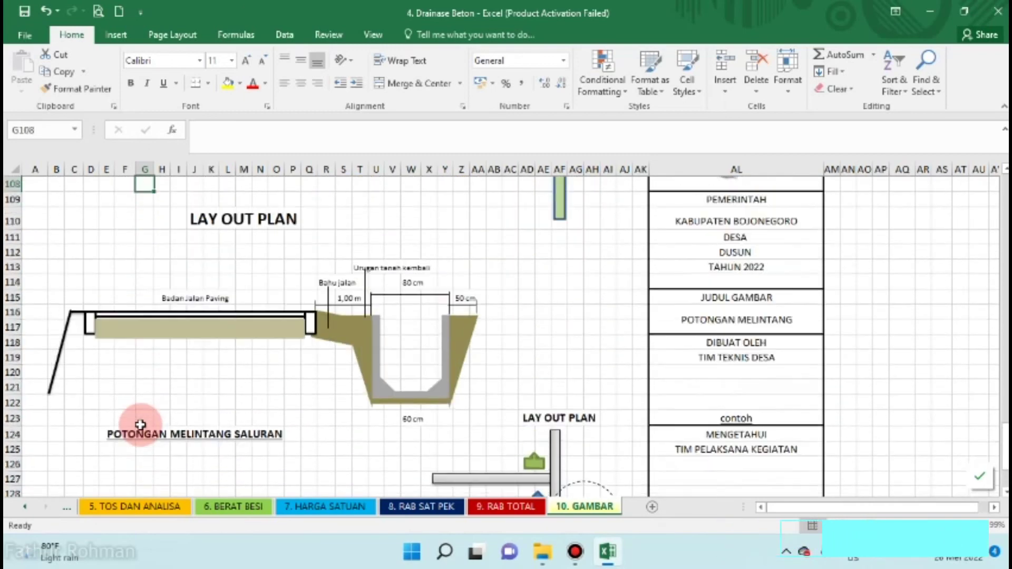
{"action": "key", "text": "Up"}
{"action": "key", "text": "Up"}
{"action": "key", "text": "Up"}
{"action": "key", "text": "Up"}
{"action": "key", "text": "Up"}
{"action": "key", "text": "Up"}
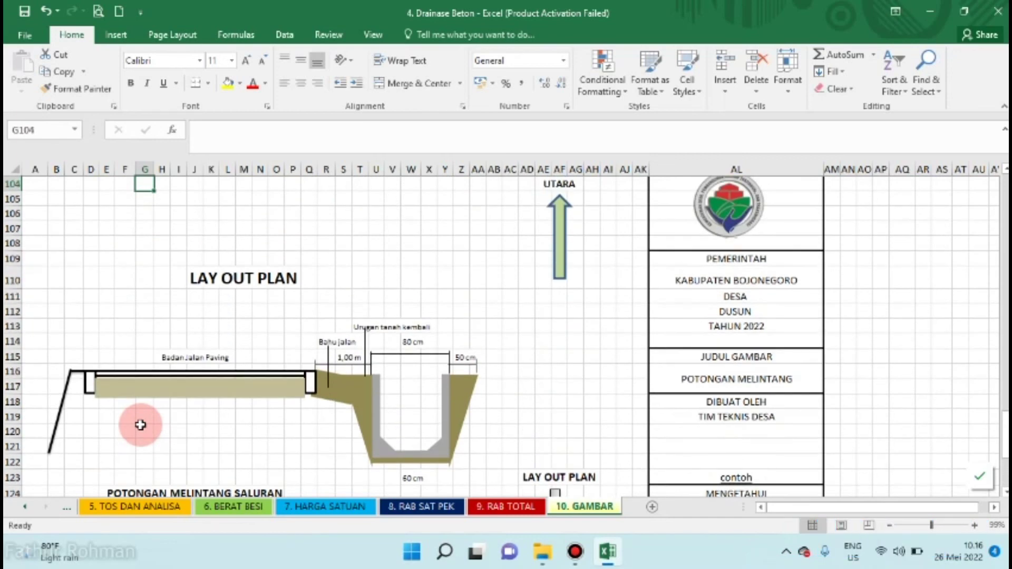
Step: Return to the reinforcement drawing below Detail Saluran and examine its bar labels and coupling-beam spacing
{"action": "key", "text": "Up"}
{"action": "key", "text": "Up"}
{"action": "key", "text": "Up"}
{"action": "key", "text": "Up"}
{"action": "key", "text": "Up"}
{"action": "key", "text": "Up"}
{"action": "key", "text": "Up"}
{"action": "key", "text": "Up"}
{"action": "key", "text": "Up"}
{"action": "key", "text": "Up"}
{"action": "key", "text": "Up"}
{"action": "key", "text": "Up"}
{"action": "key", "text": "Up"}
{"action": "key", "text": "Up"}
{"action": "key", "text": "Up"}
{"action": "key", "text": "Up"}
{"action": "key", "text": "Up"}
{"action": "key", "text": "Up"}
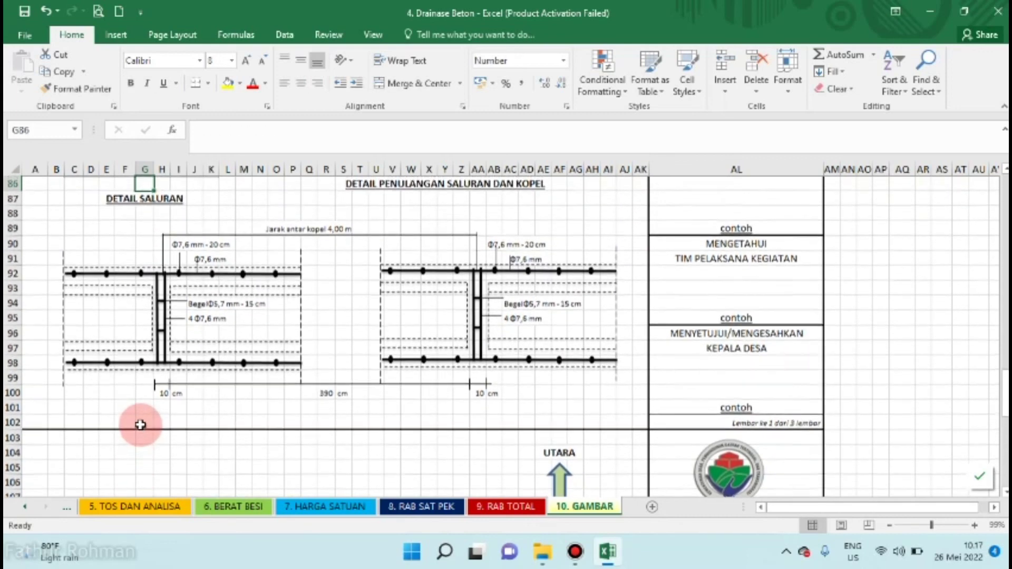
{"action": "key", "text": "Up"}
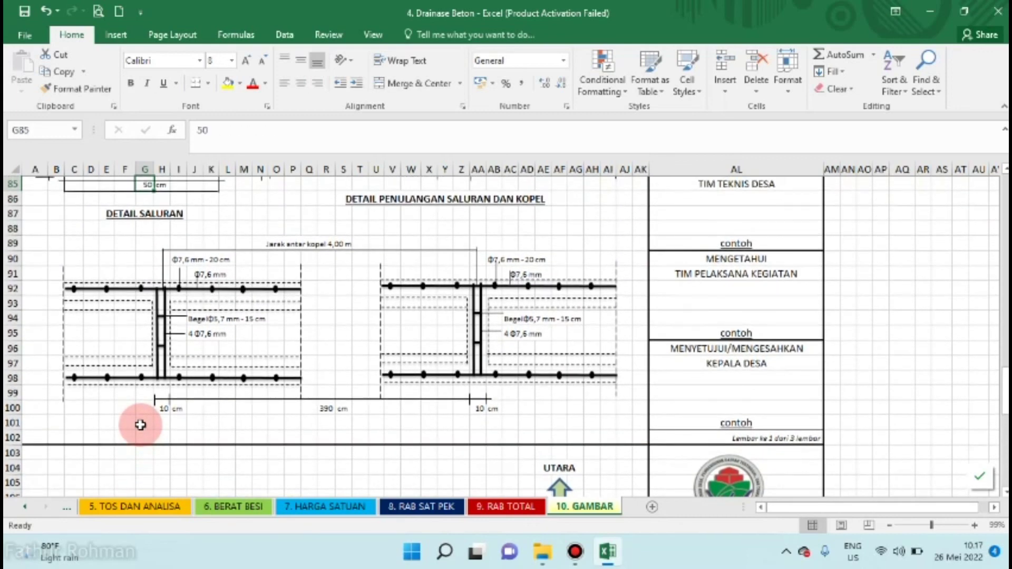